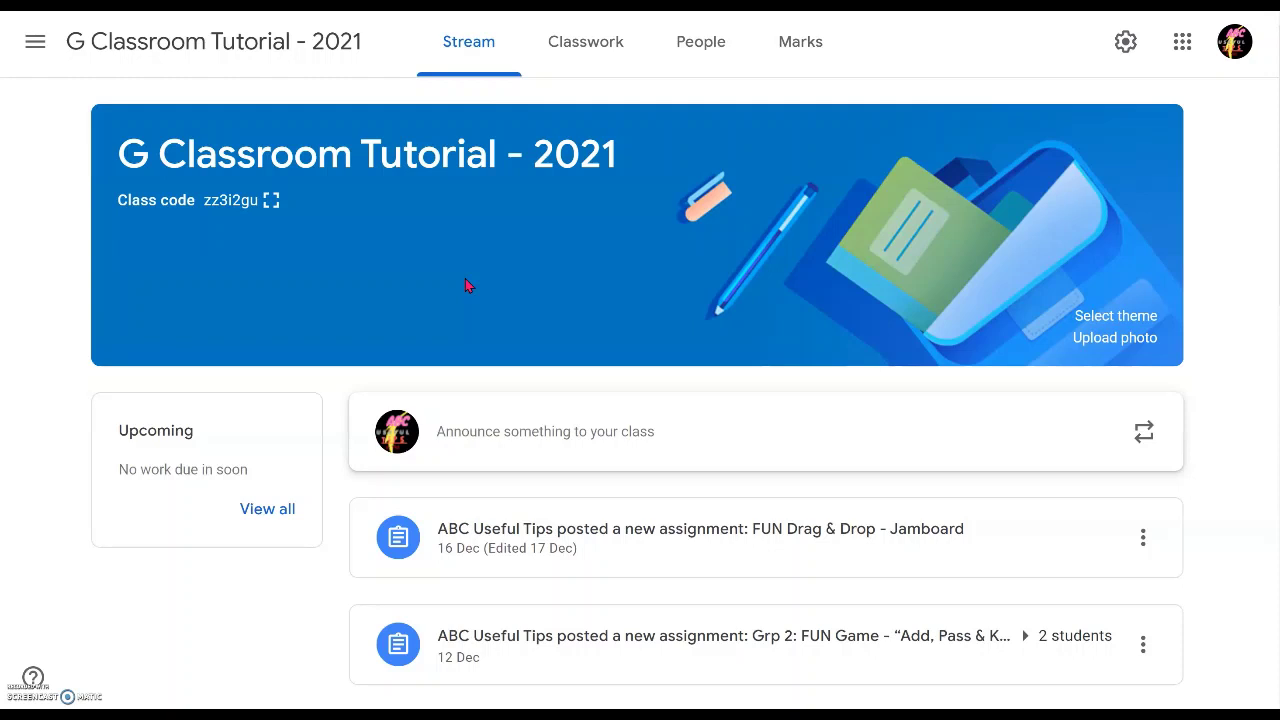
Switch to Google Drive and open the 'Make a copy for each student' demo slides.
click(423, 198)
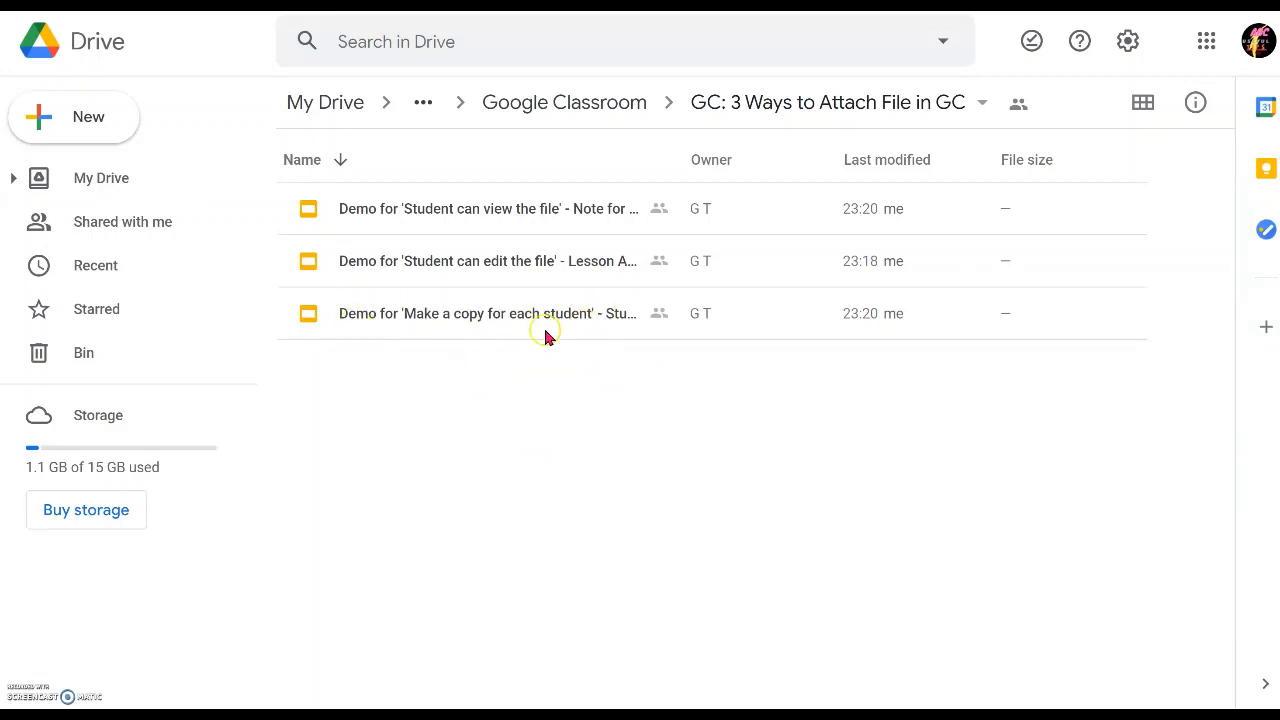
double_click(487, 313)
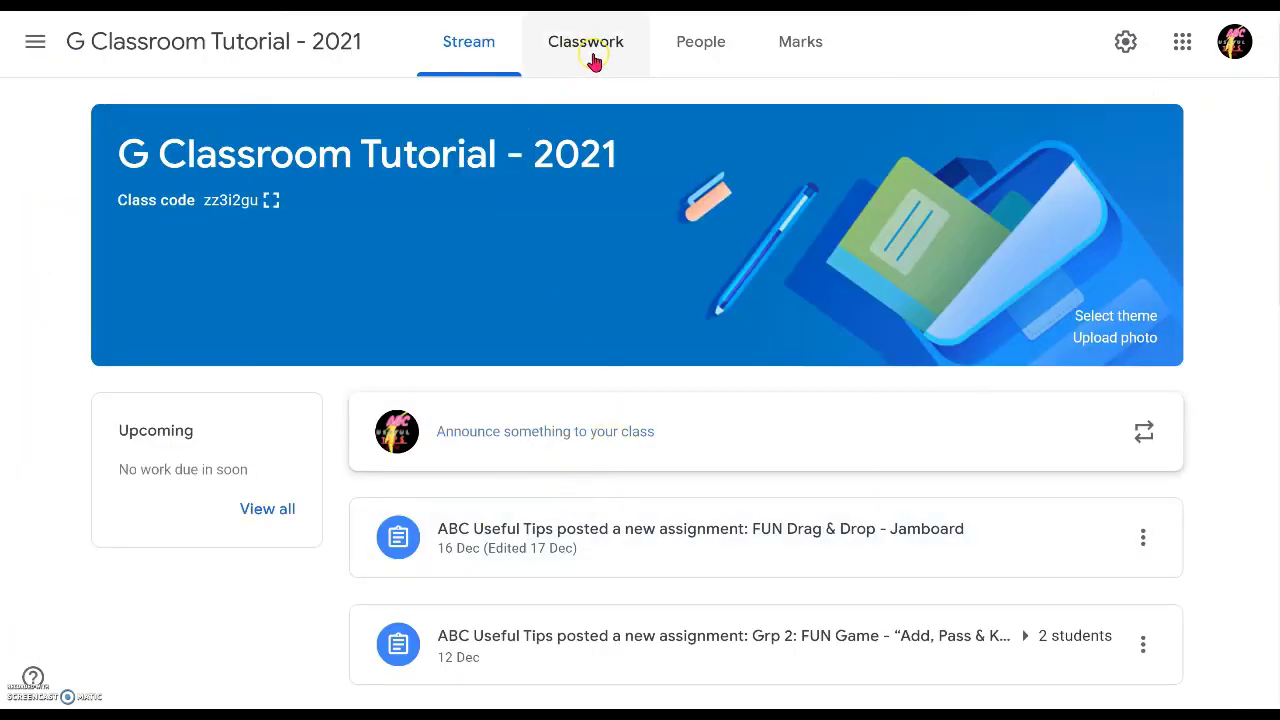
Start a new assignment in the classwork of the G Classroom Tutorial - 2021 class.
click(594, 52)
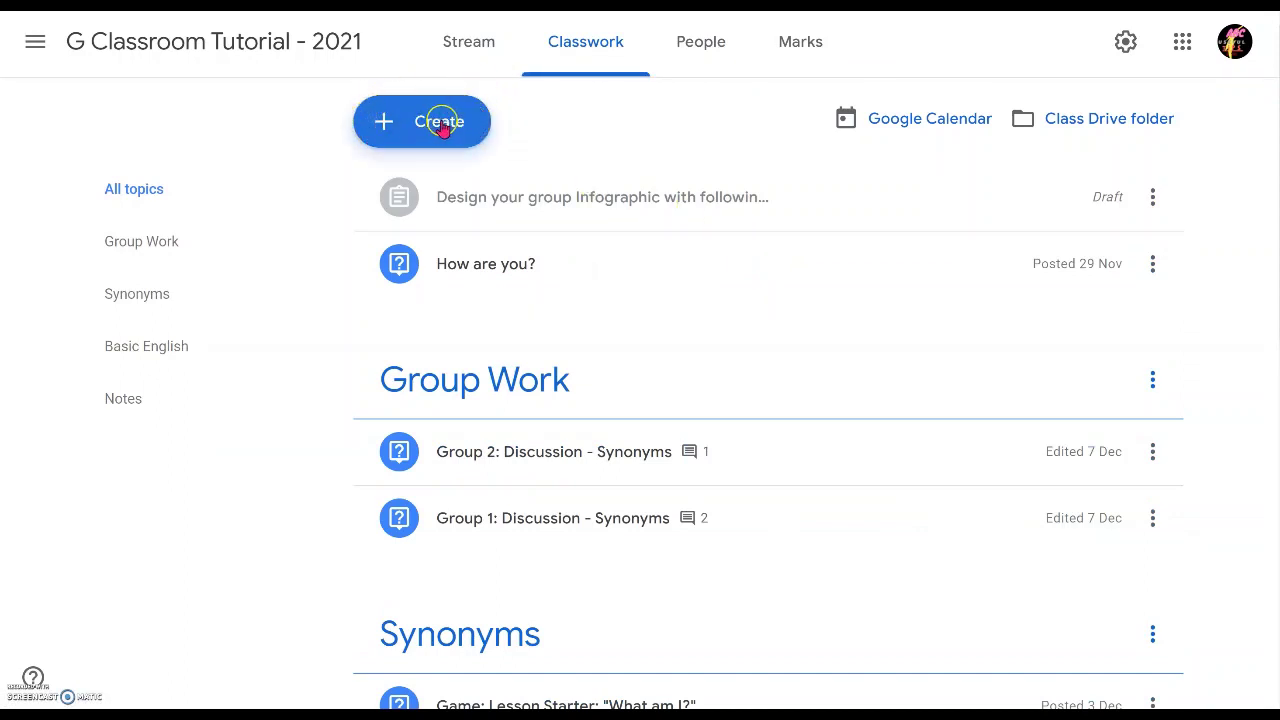
click(424, 121)
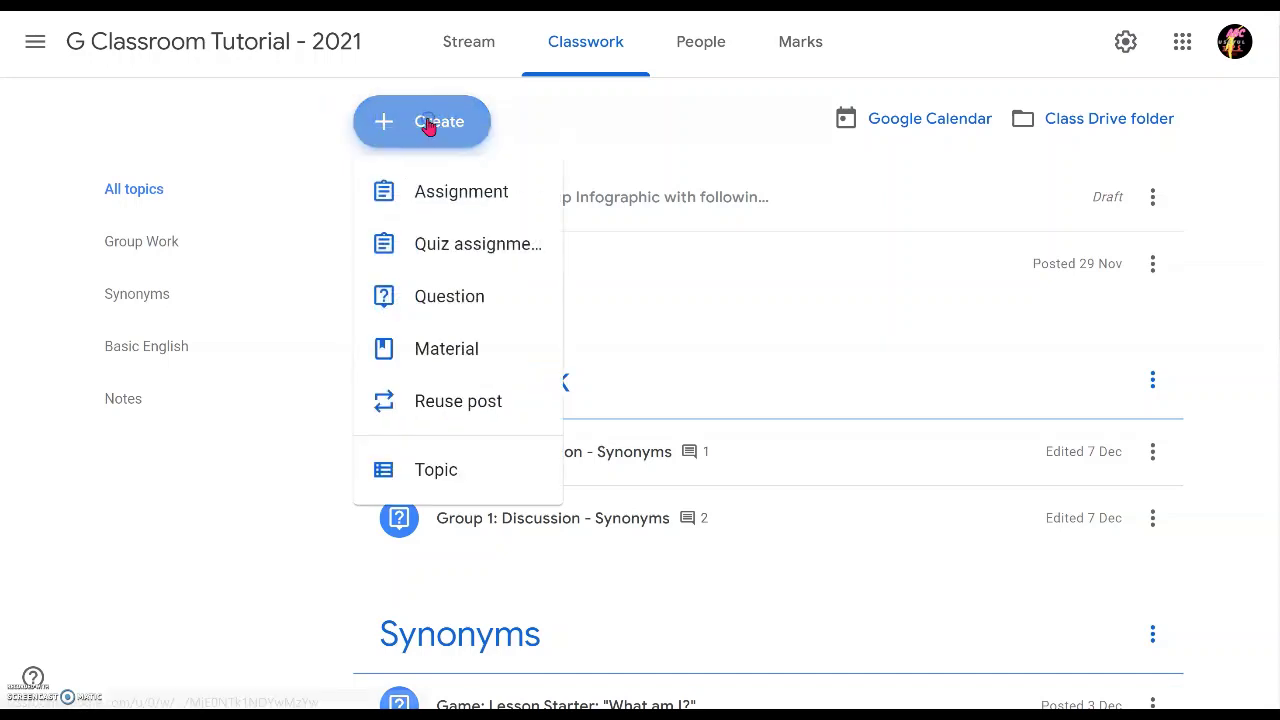
click(430, 199)
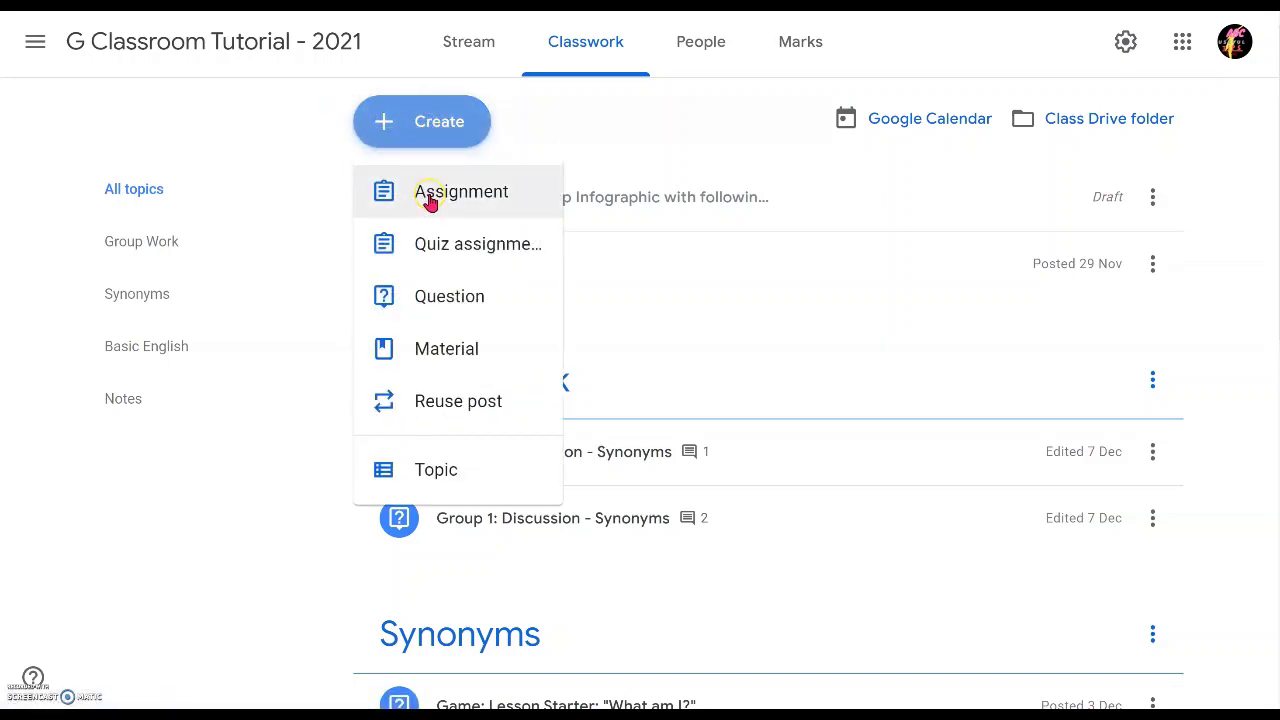
click(435, 194)
click(435, 194)
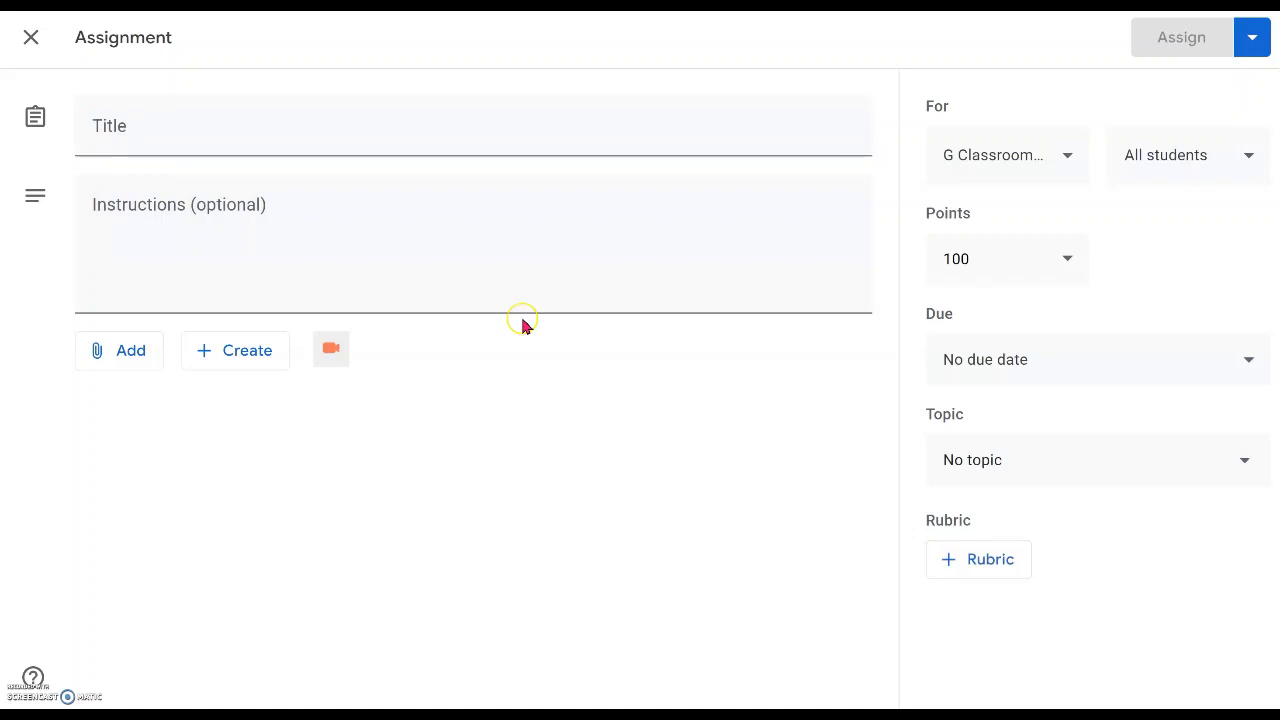
Title the assignment "Demo 3 Ways to Attach File in Google Classroom: 3 Lesson Drag and Drop File (Google Slides)".
click(160, 140)
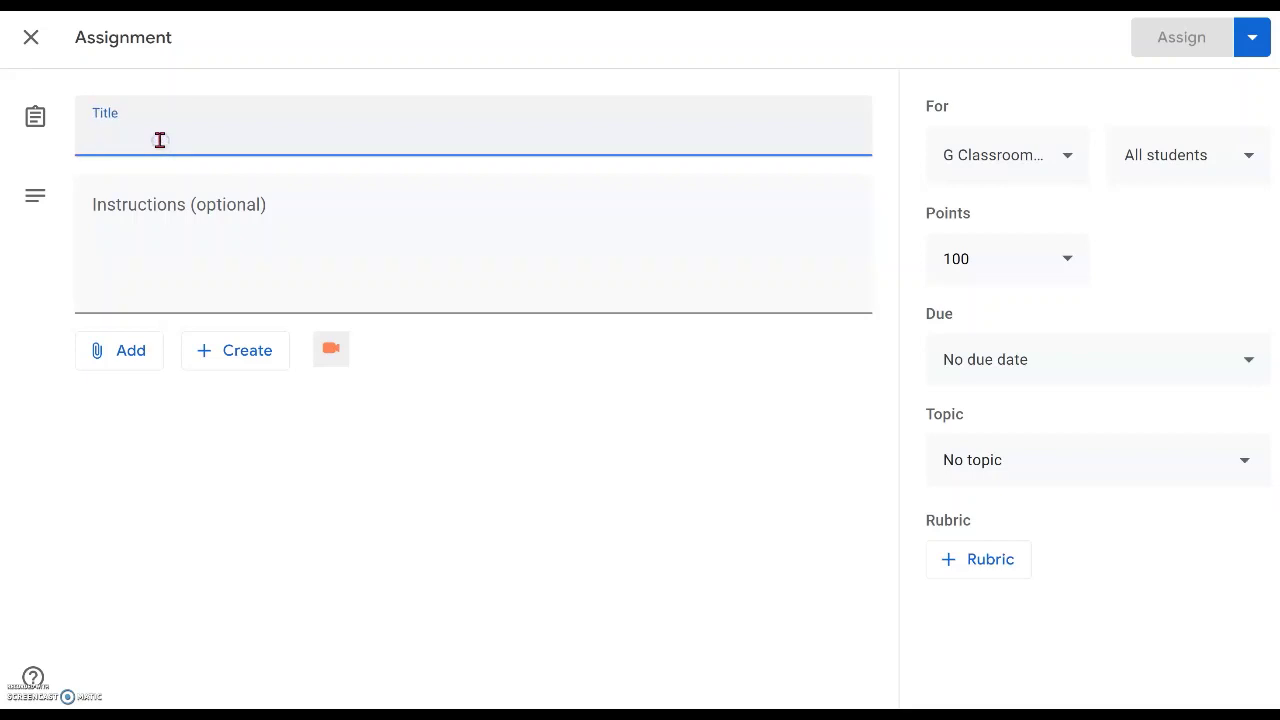
text(Demo 3 Ways to Attach File in Google Classroom: 3 Lesson Drag and Drop File (Google Slides))
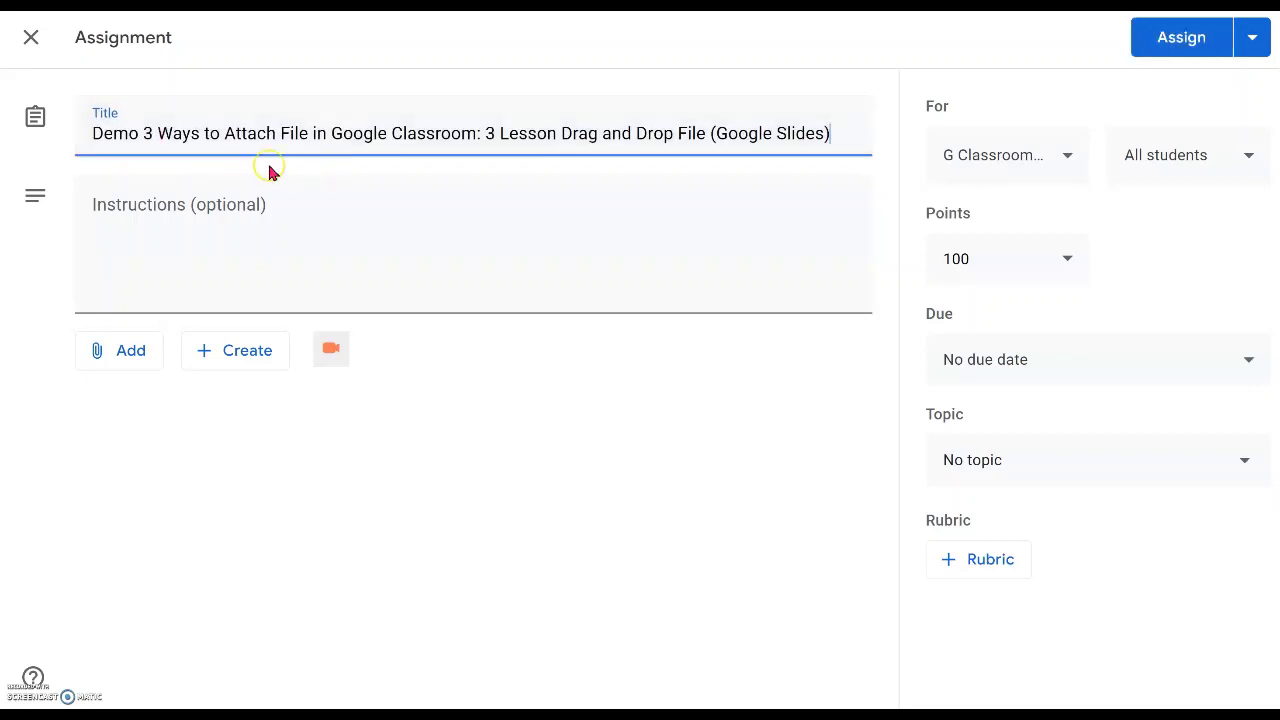
click(295, 150)
Attach the 'Student can view the file' demo slides from Google Drive with the permission Students can view the file.
click(110, 352)
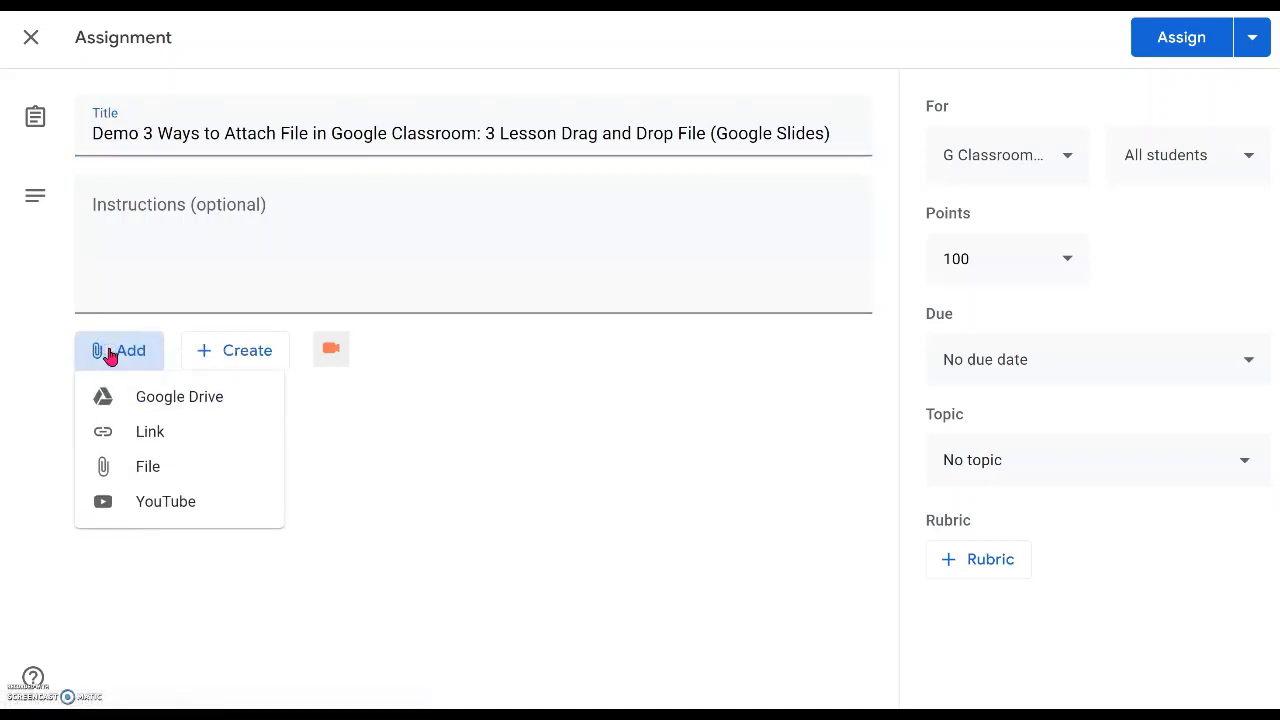
click(160, 400)
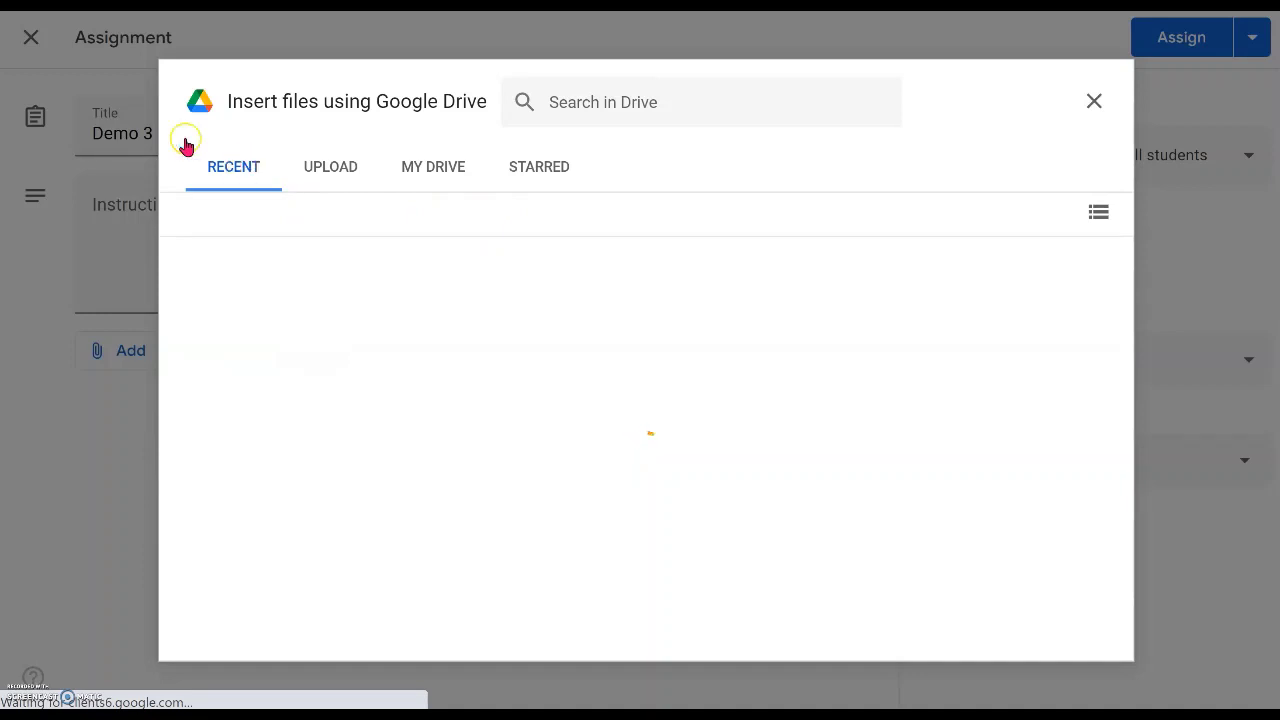
click(218, 177)
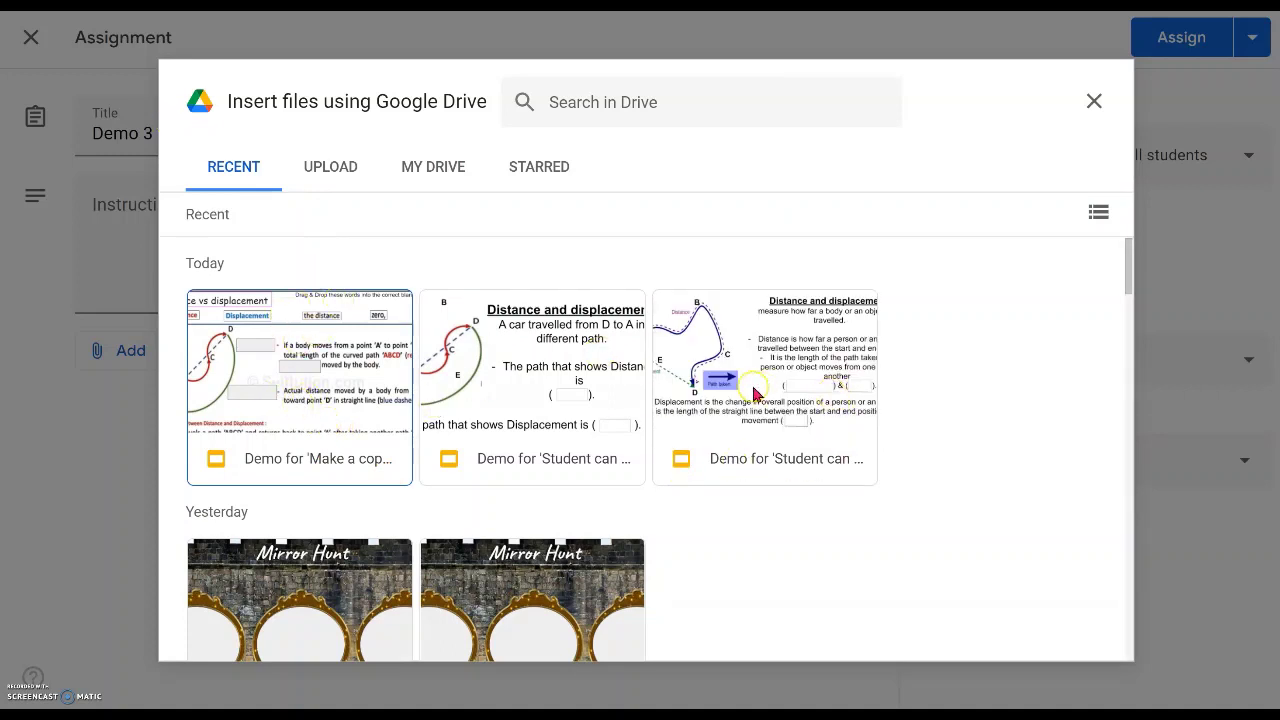
click(800, 390)
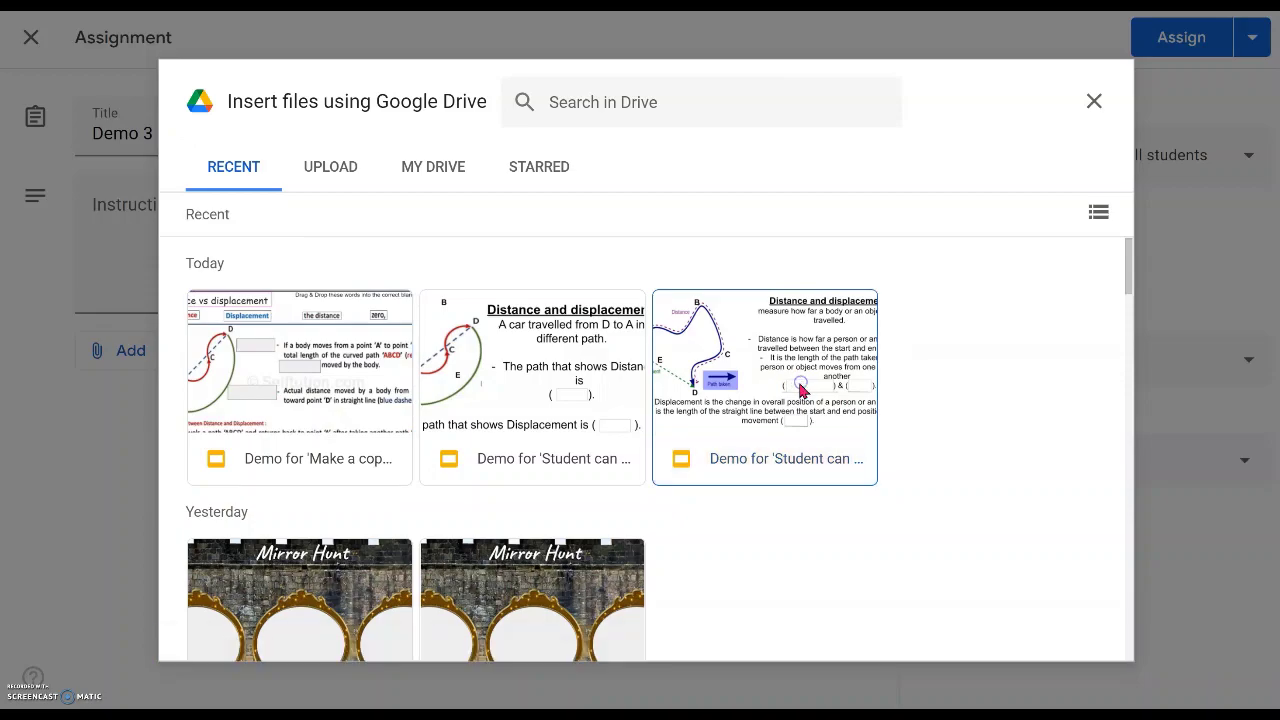
click(1077, 645)
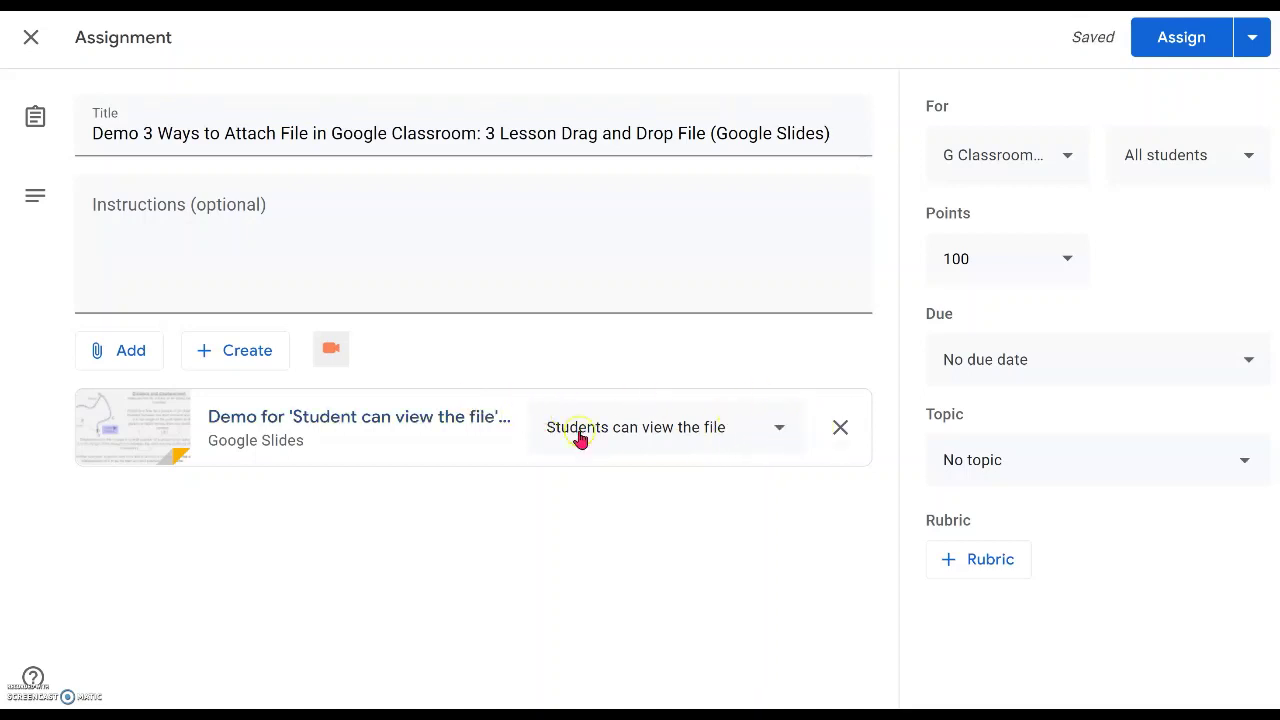
click(777, 434)
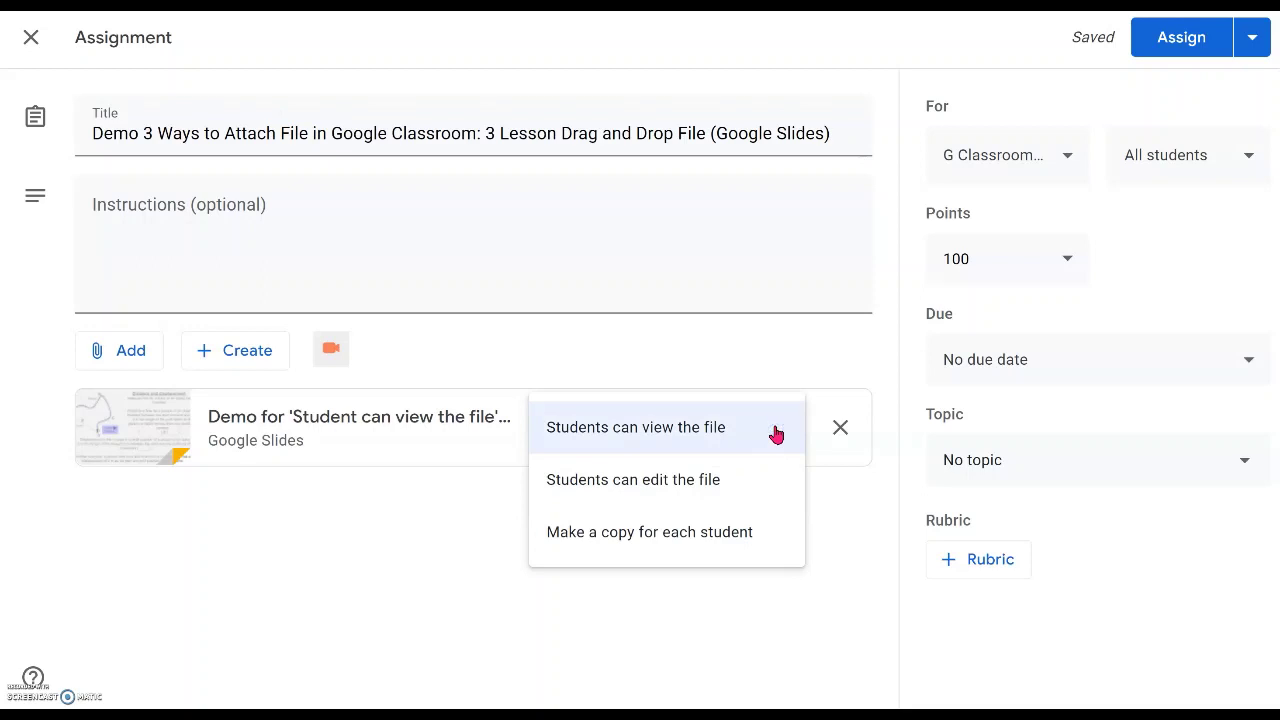
click(645, 485)
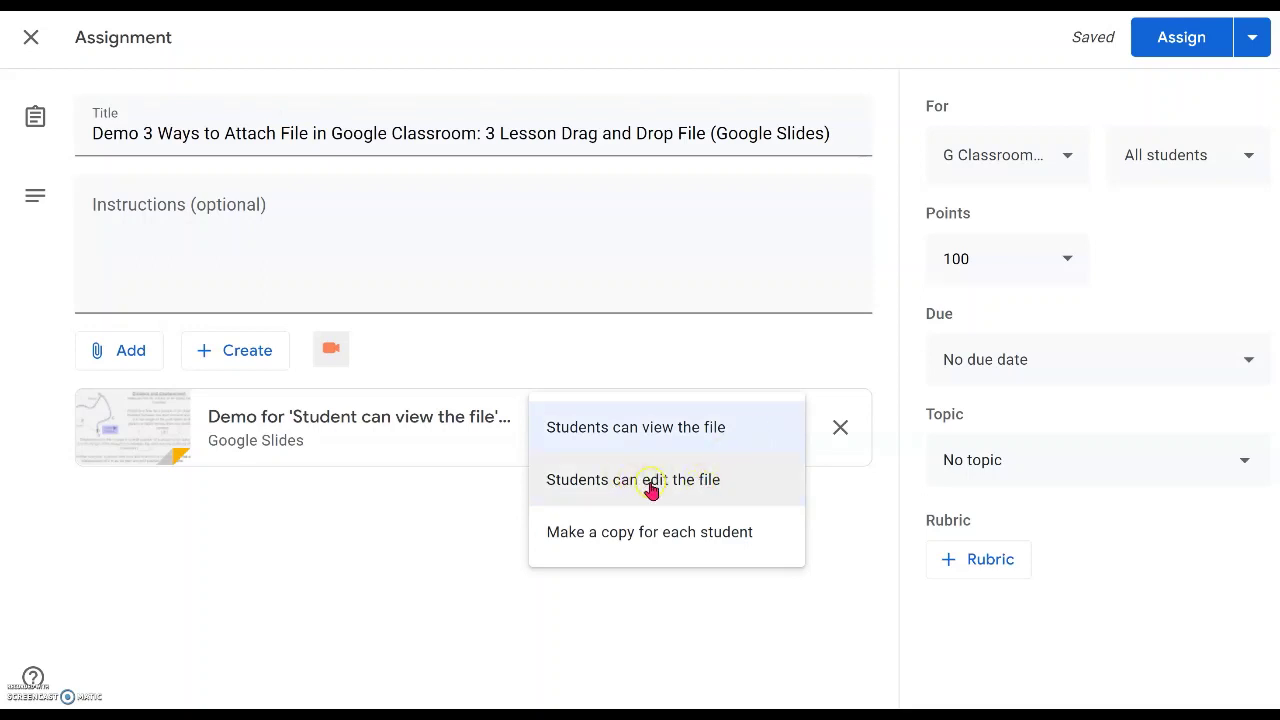
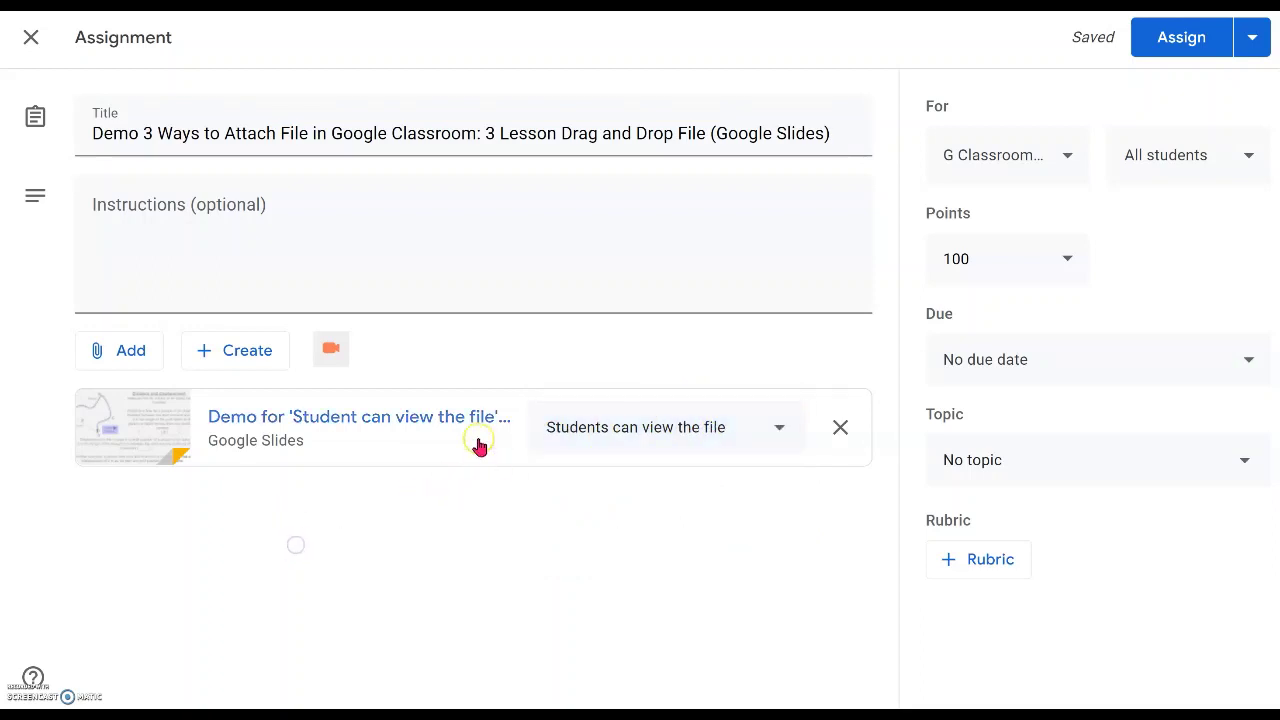
click(601, 428)
Attach the 'Student can edit the file' demo slides from Google Drive and set their permission to Students can edit the file.
click(118, 352)
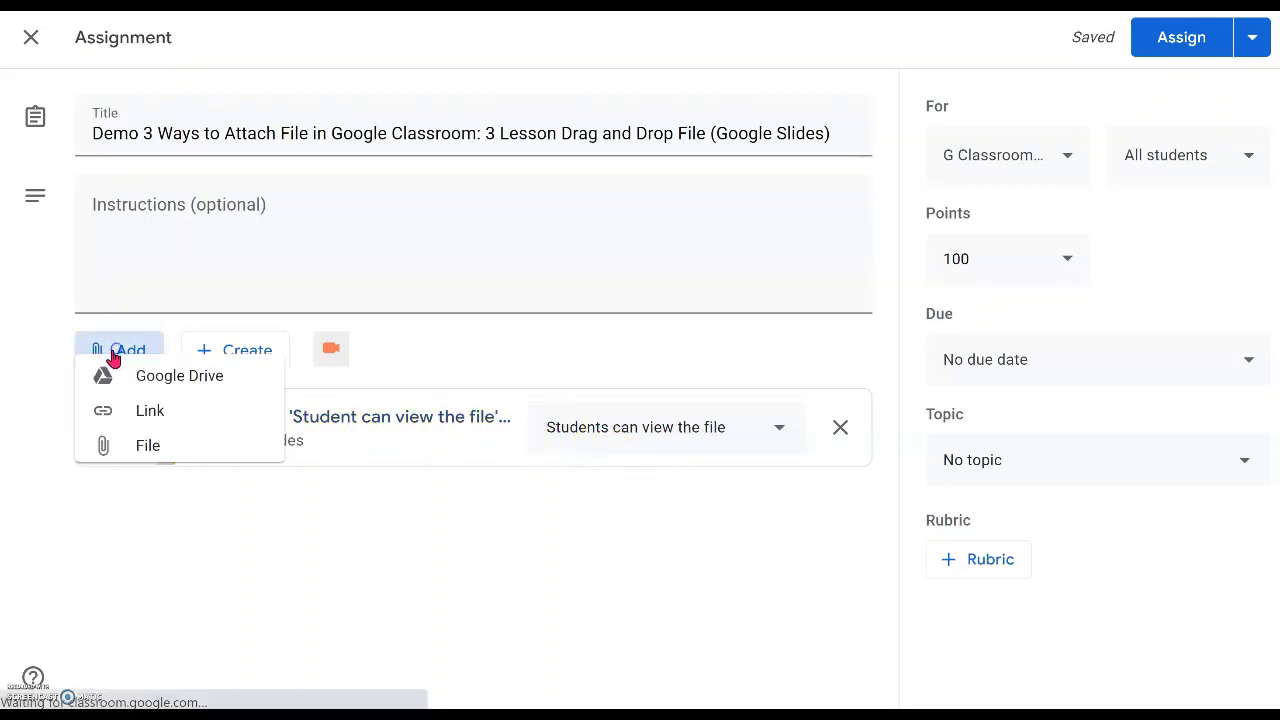
click(139, 394)
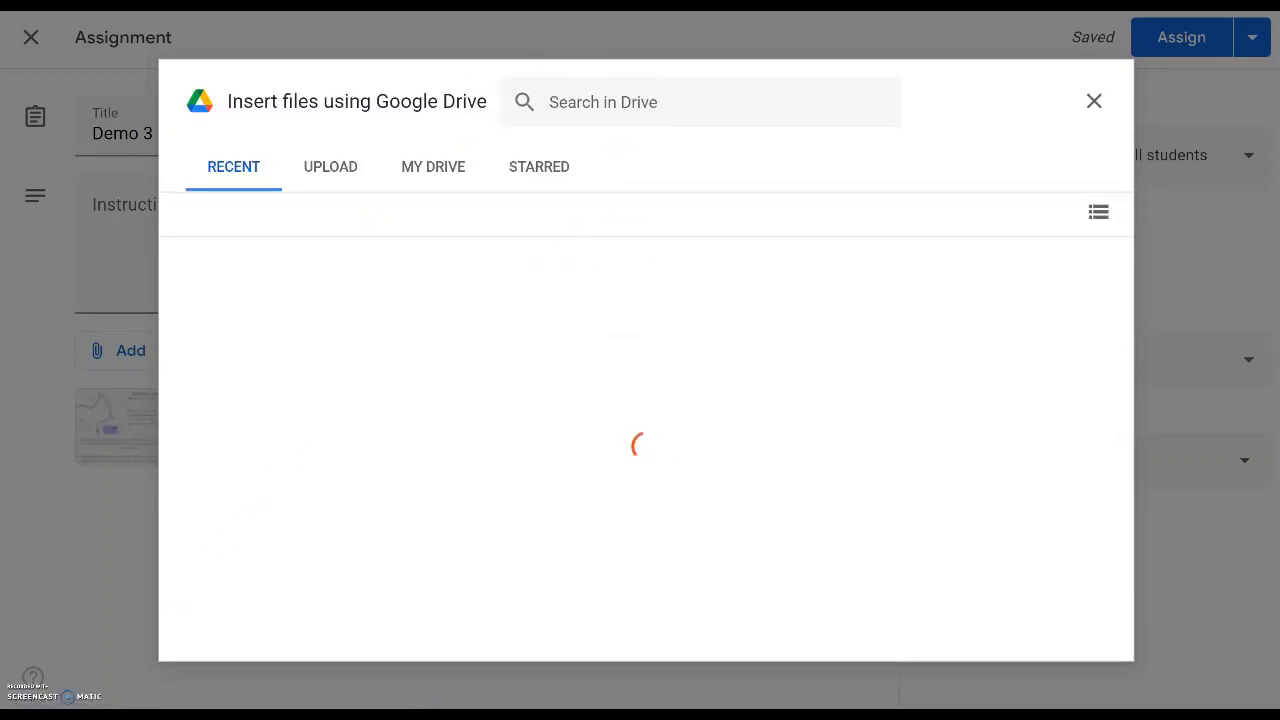
double_click(562, 397)
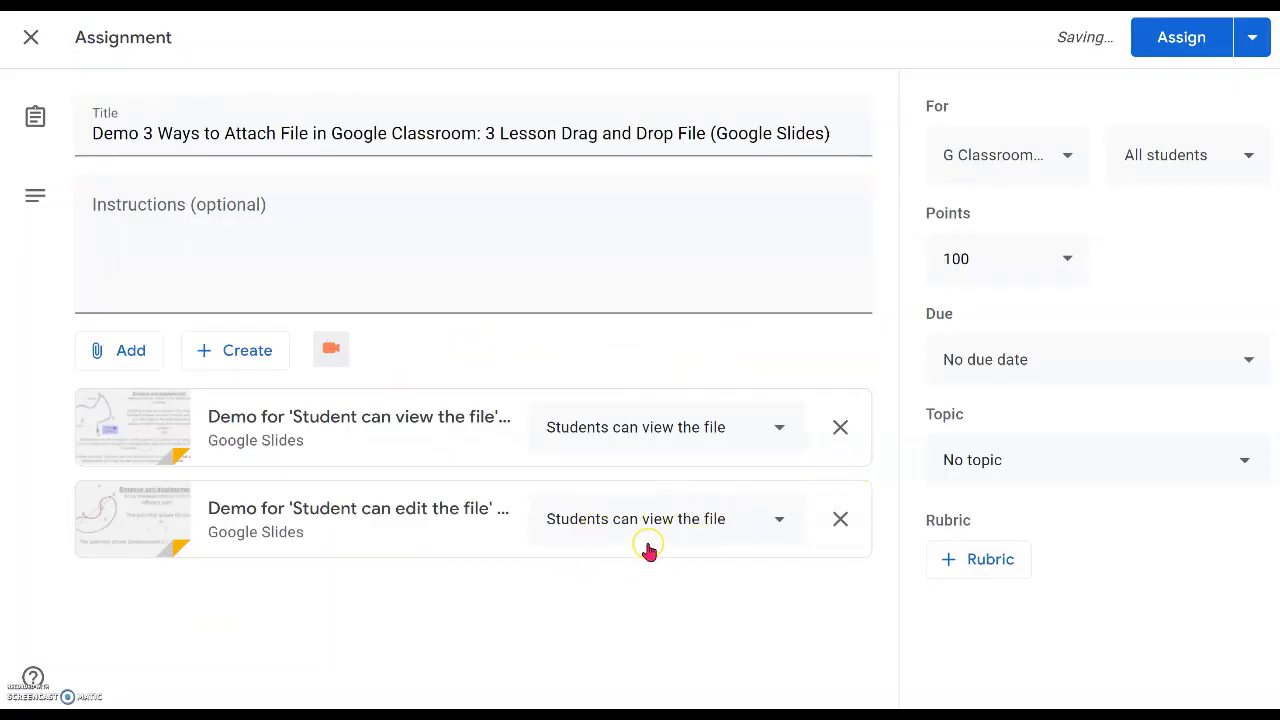
click(782, 523)
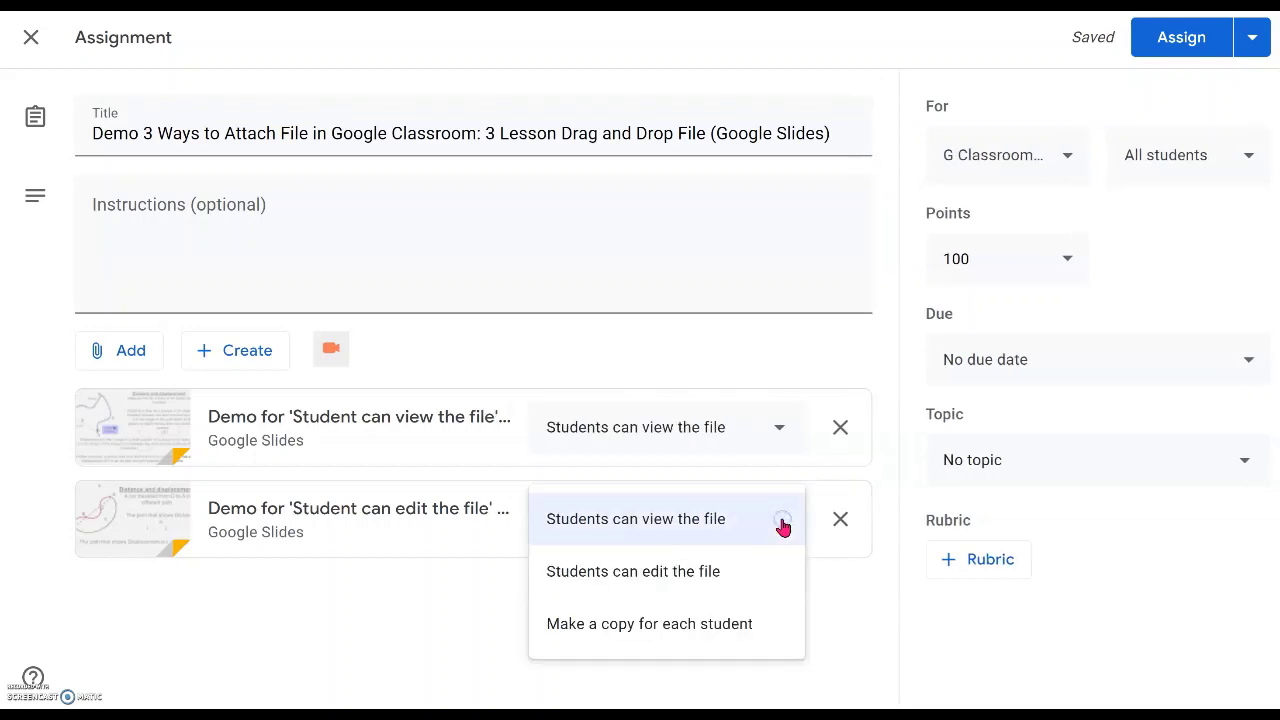
click(710, 584)
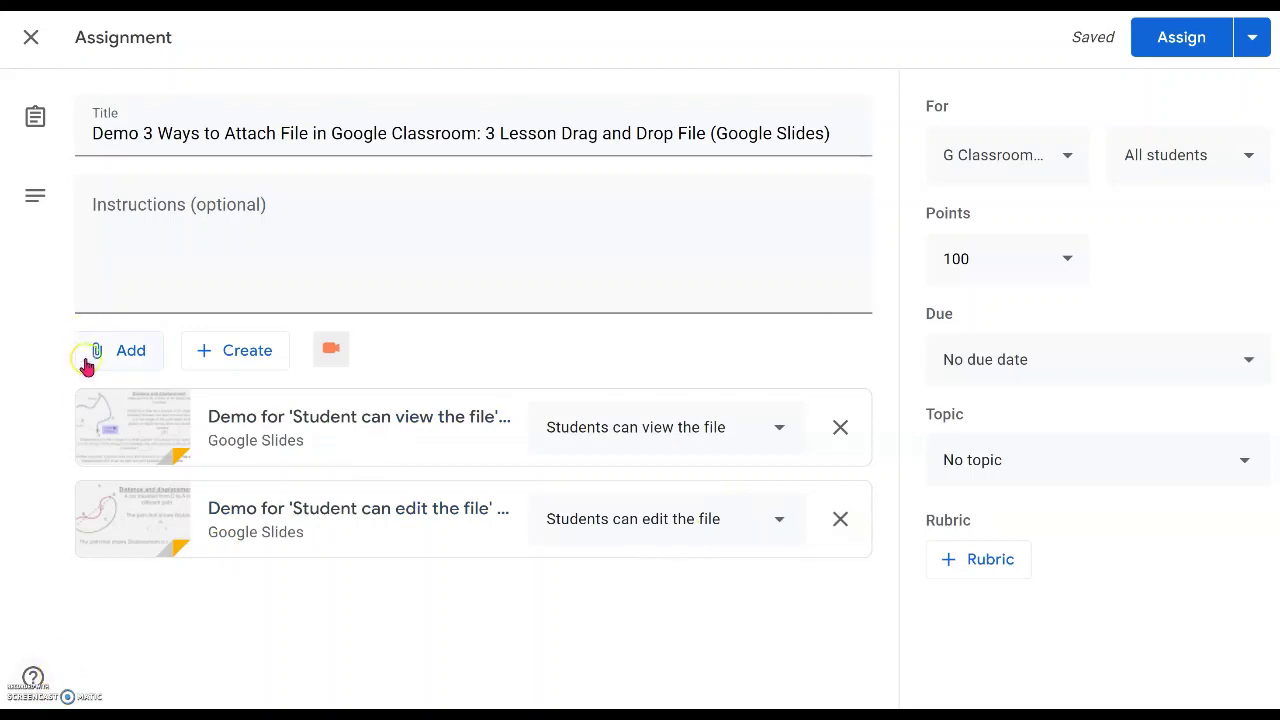
Attach the 'Make a copy for each student' demo slides from Google Drive and set them to Make a copy for each student.
click(128, 355)
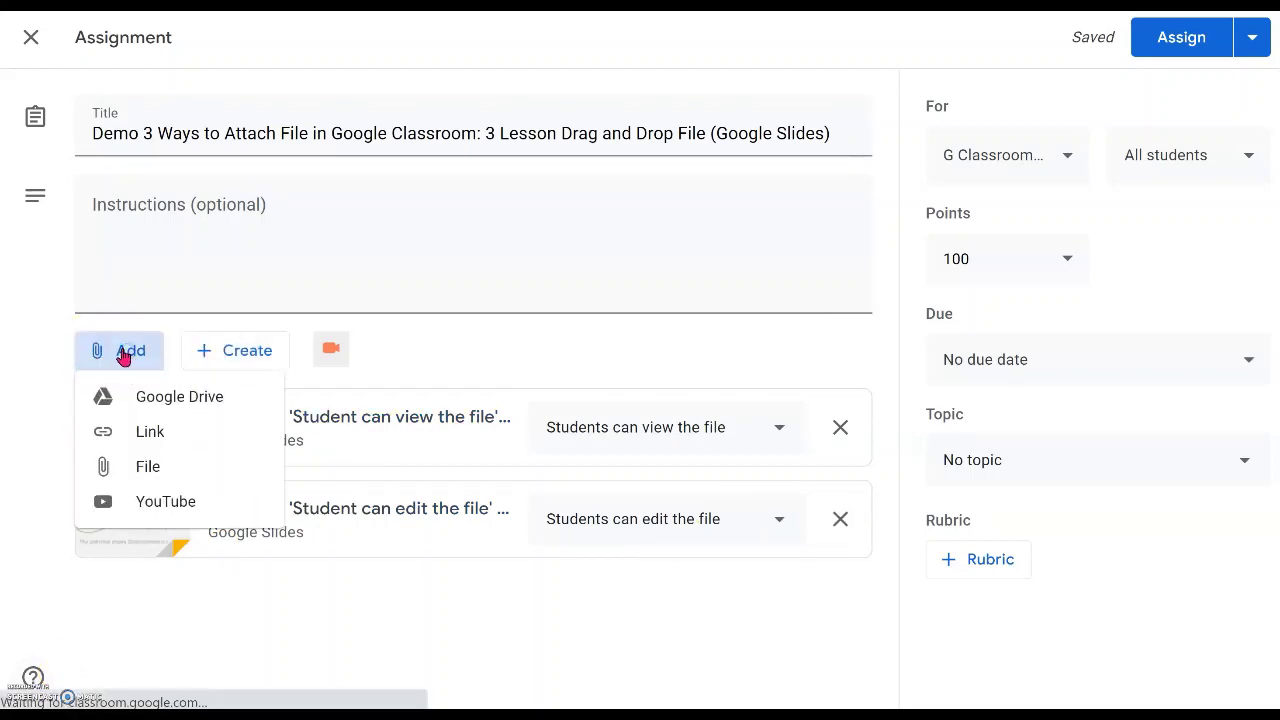
click(138, 397)
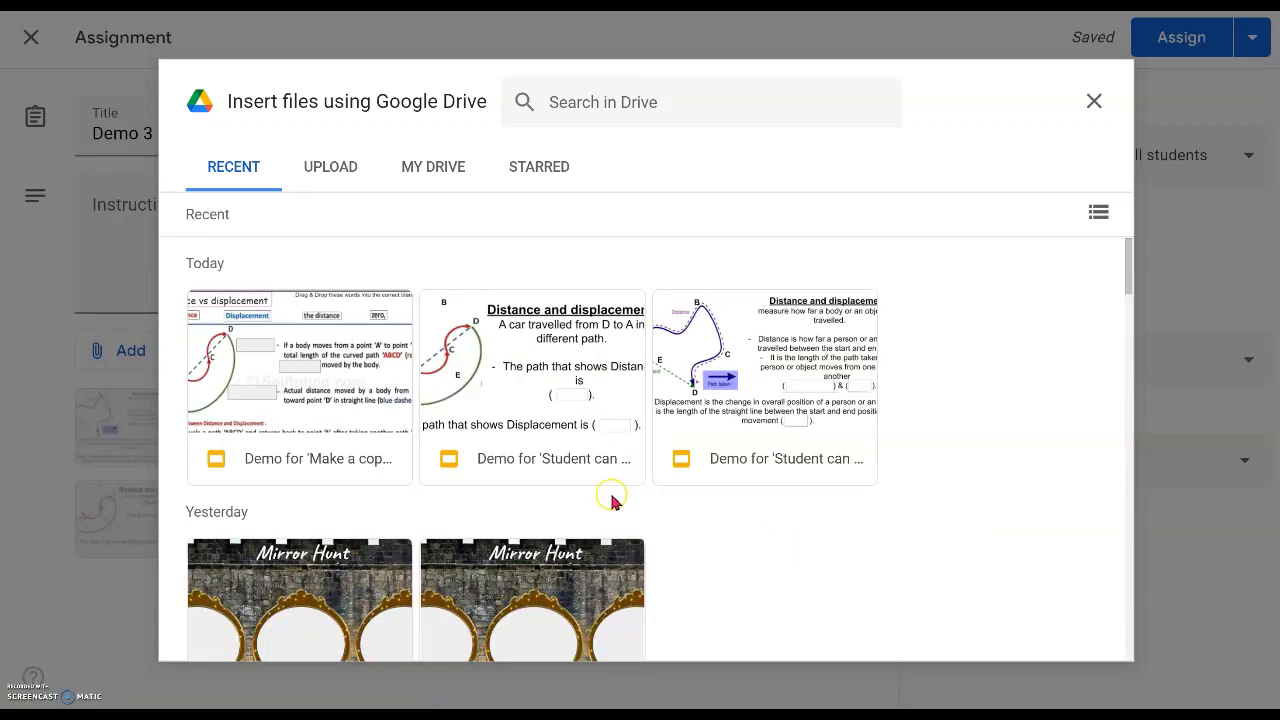
double_click(328, 408)
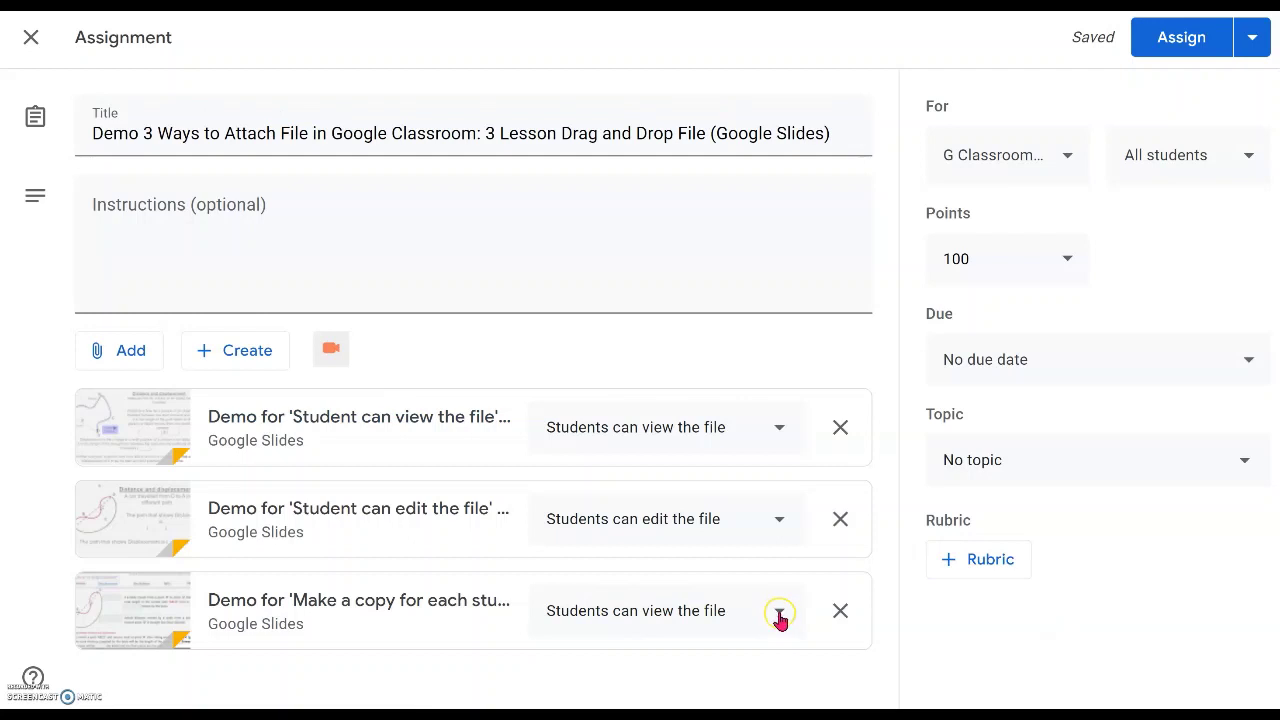
click(779, 614)
click(634, 662)
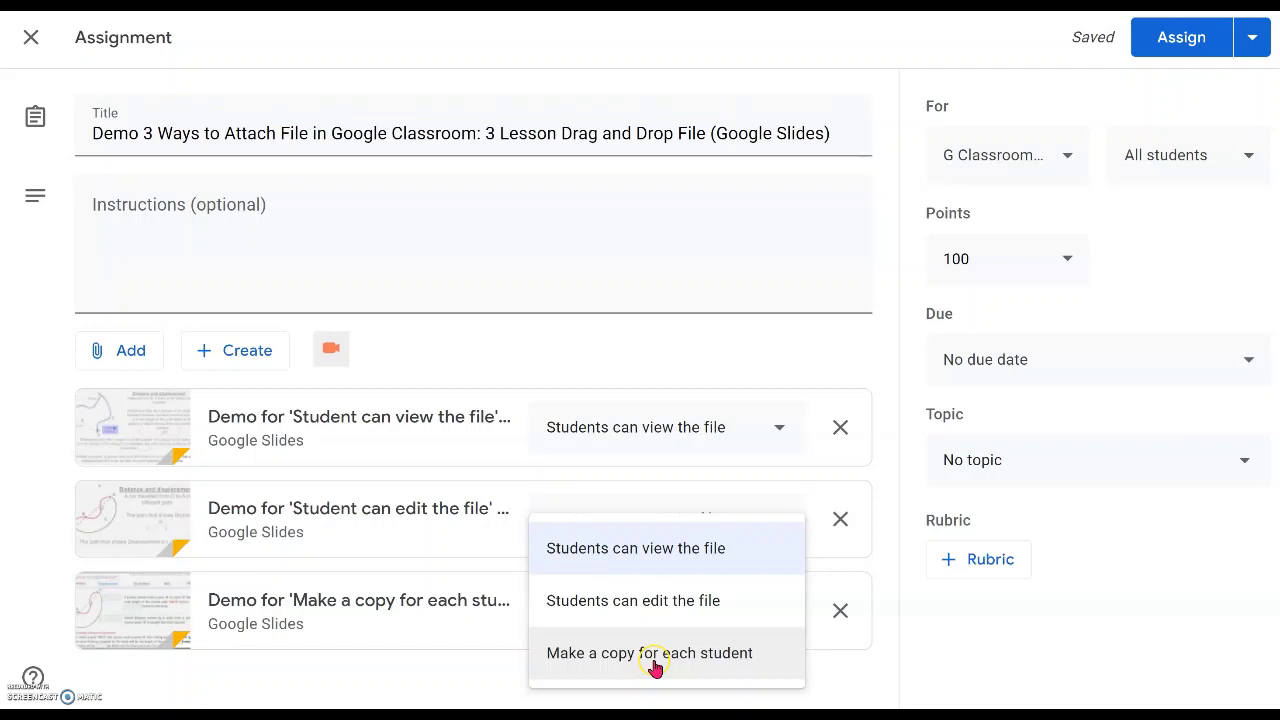
click(655, 663)
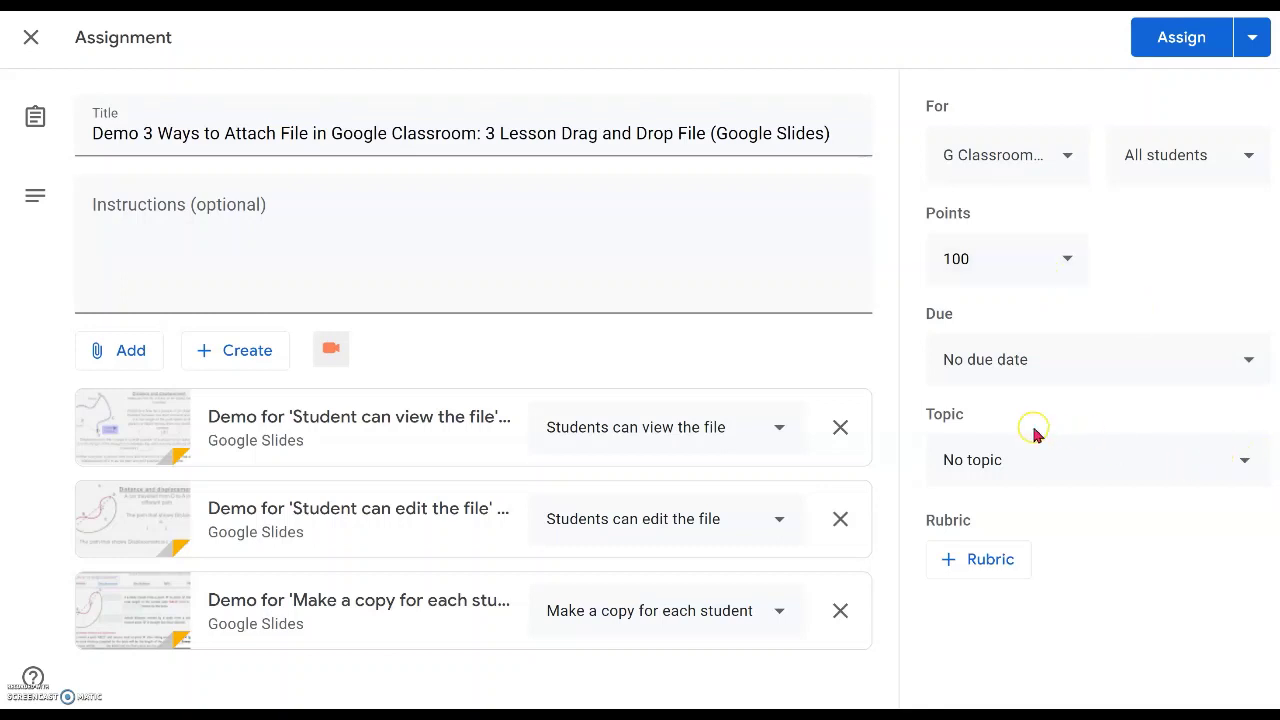
Create the topic Google Classroom Tips for the assignment and set its points to Unmarked.
click(1240, 463)
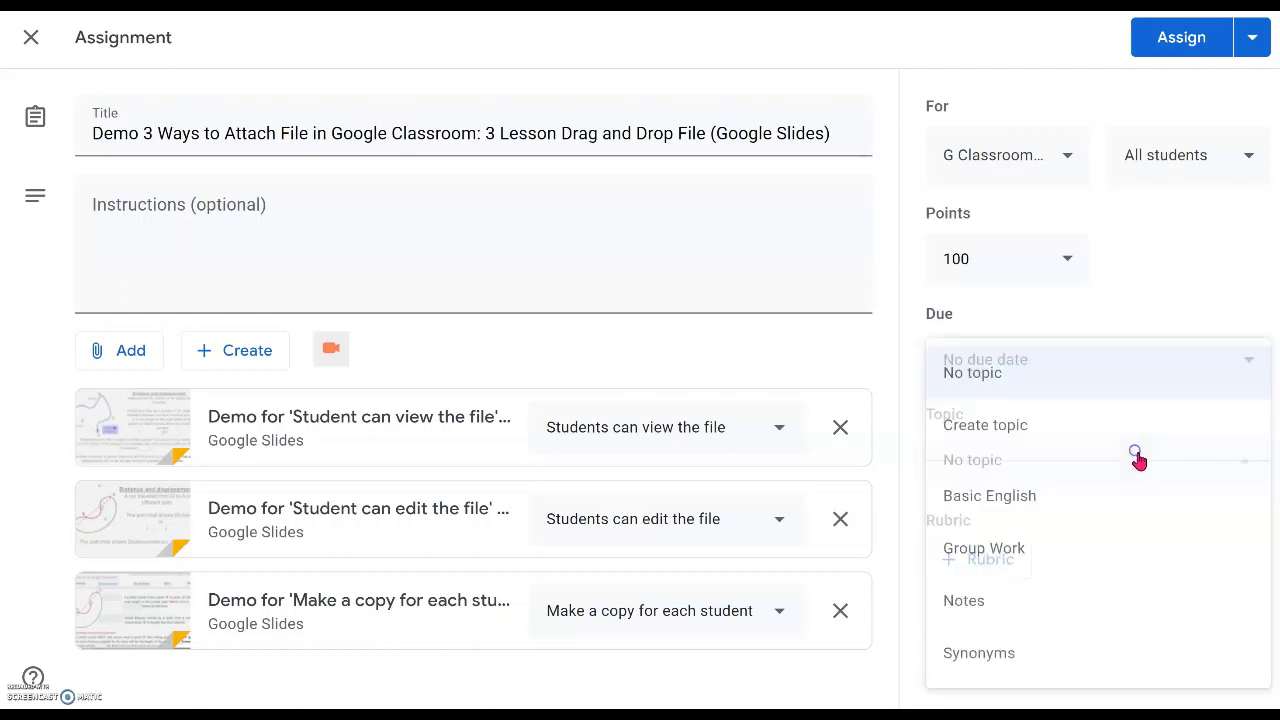
click(1070, 426)
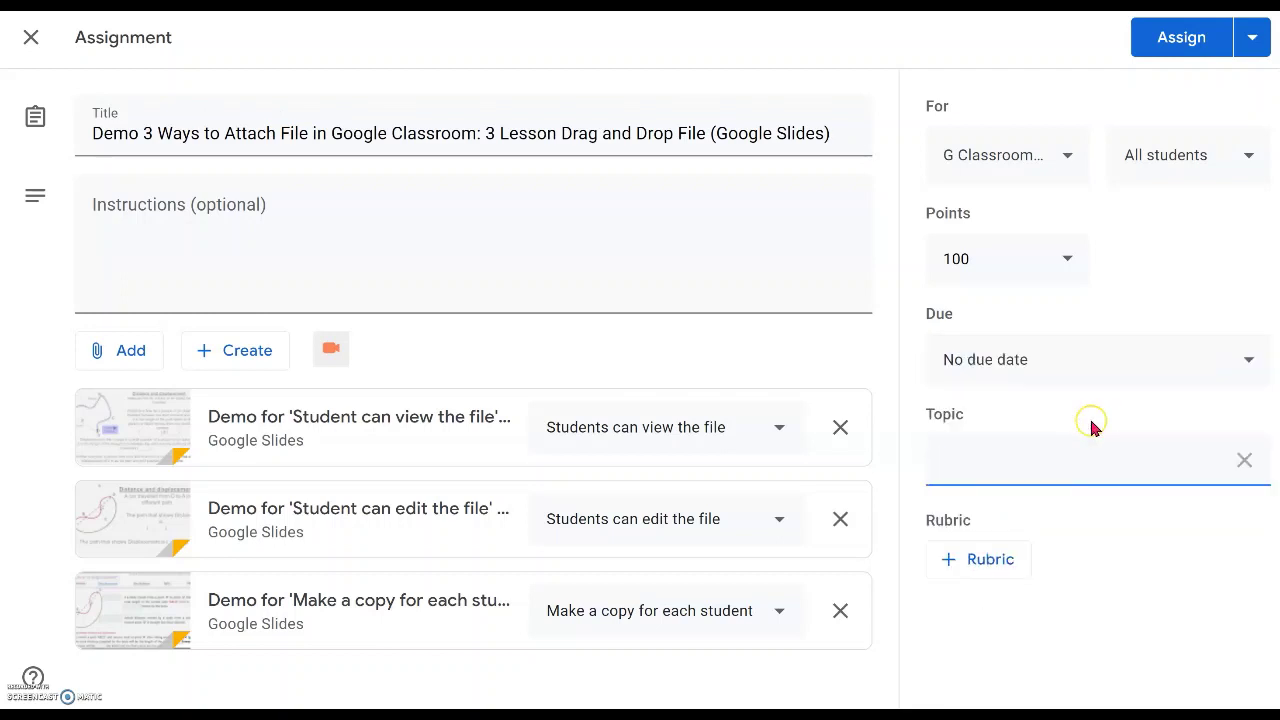
text(Google Classroom Tips)
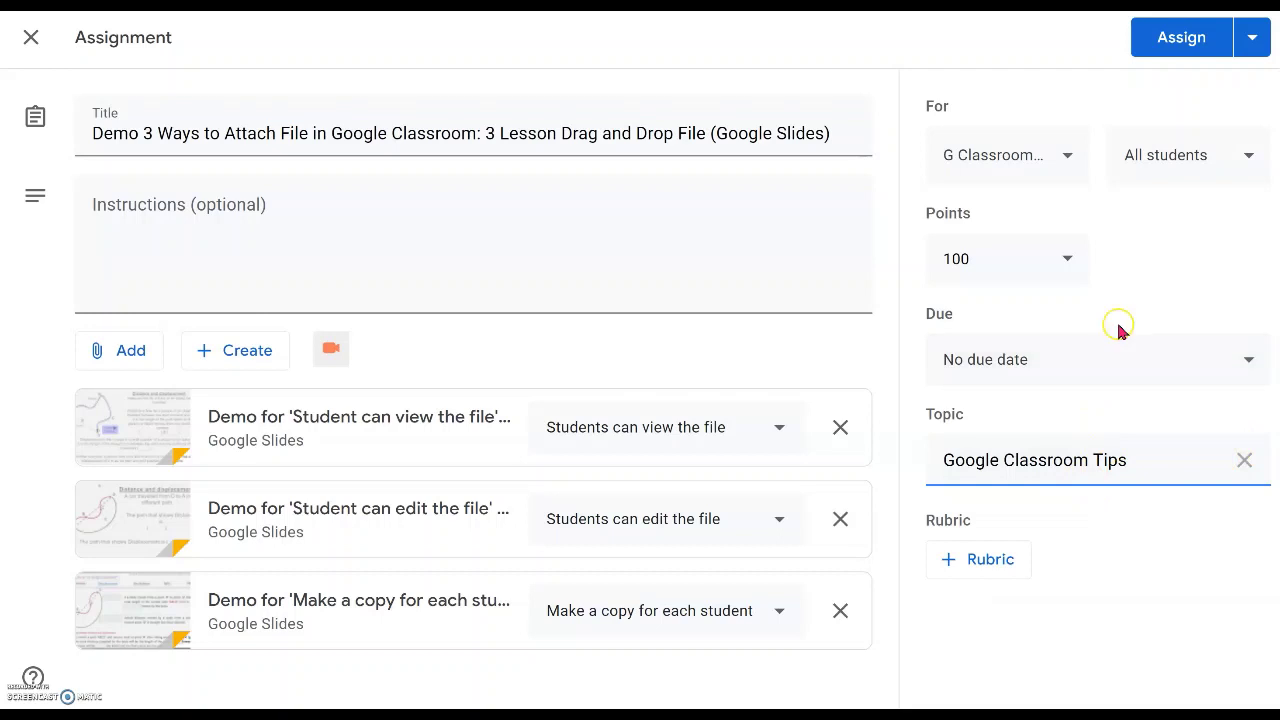
click(1070, 258)
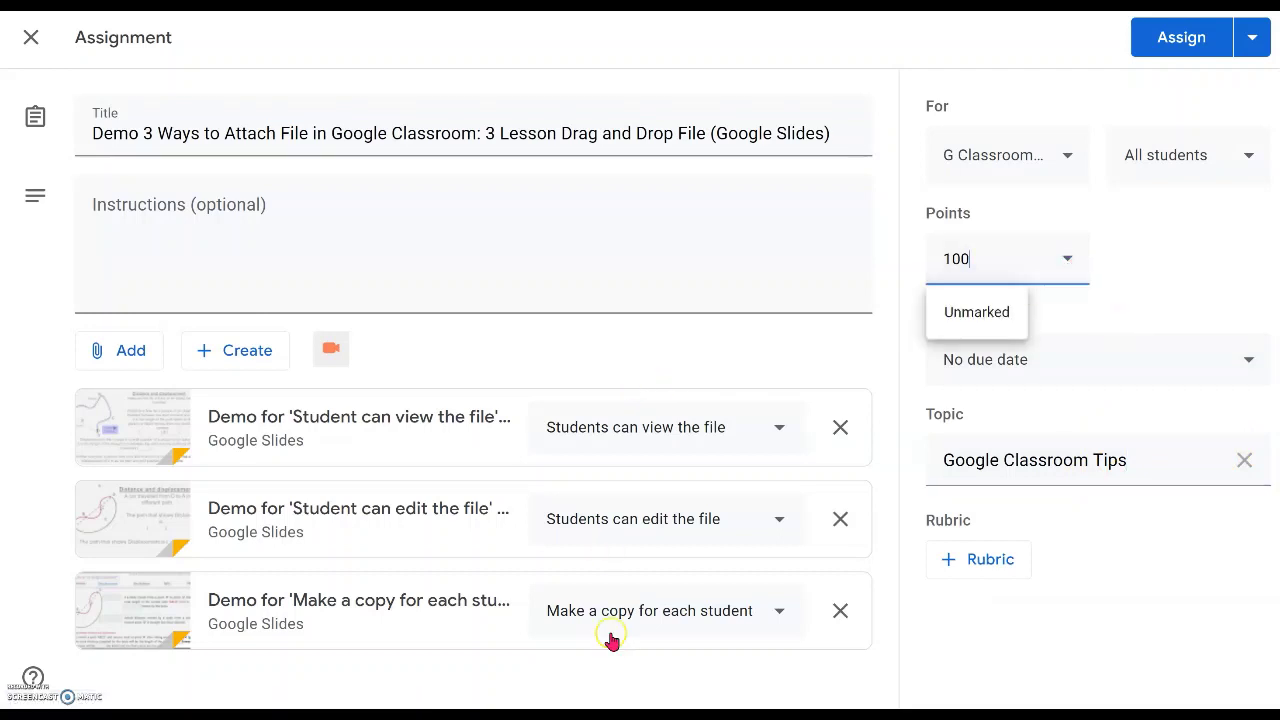
click(1003, 315)
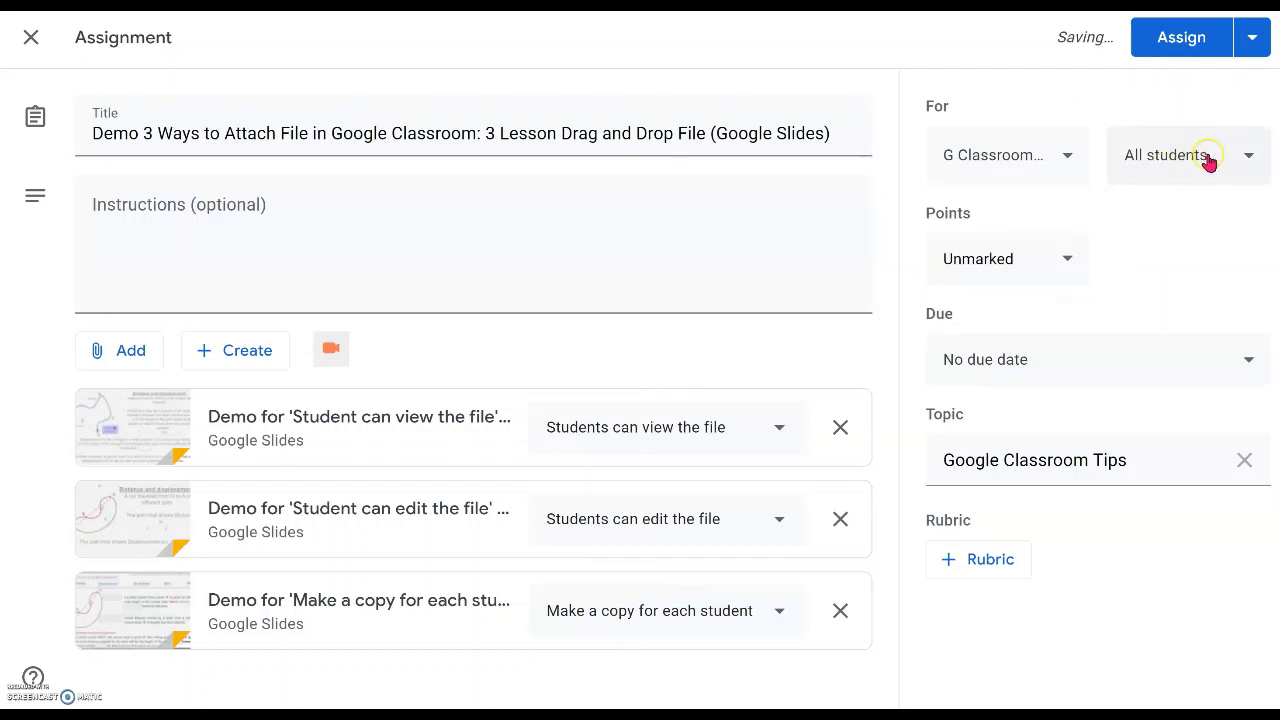
Assign the work to all students and open the posted assignment from the class stream.
click(1200, 40)
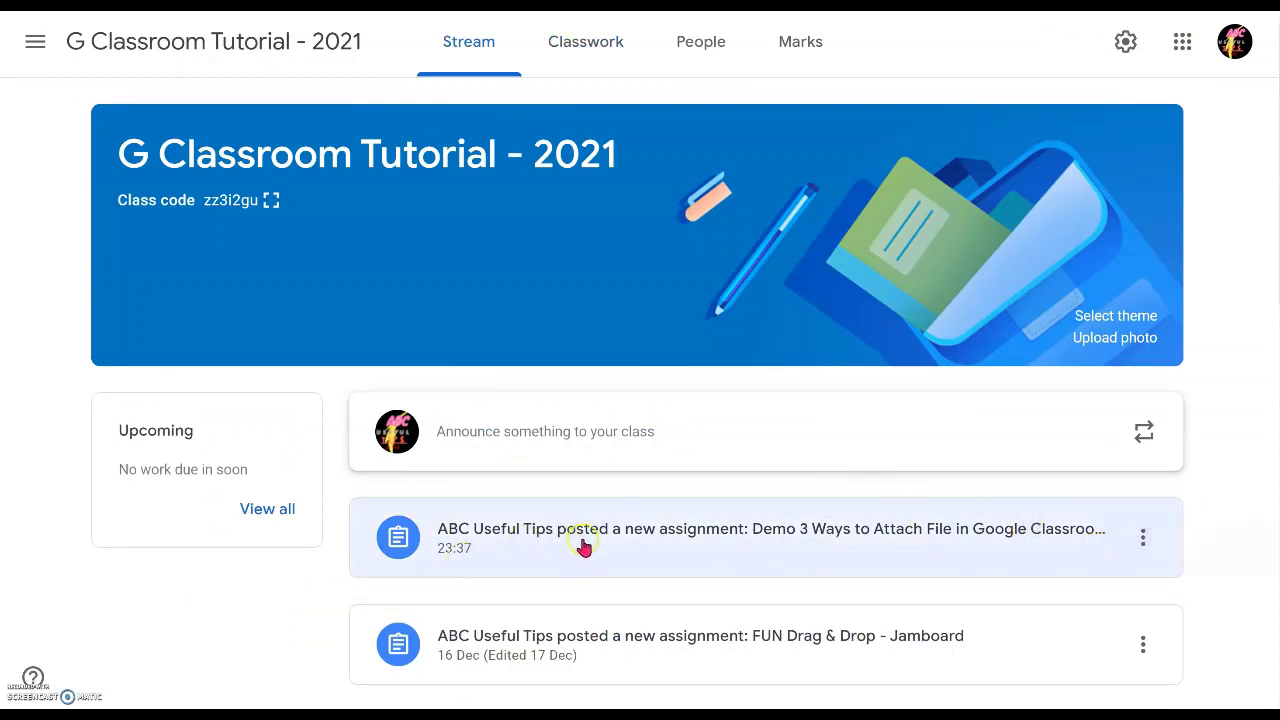
click(856, 546)
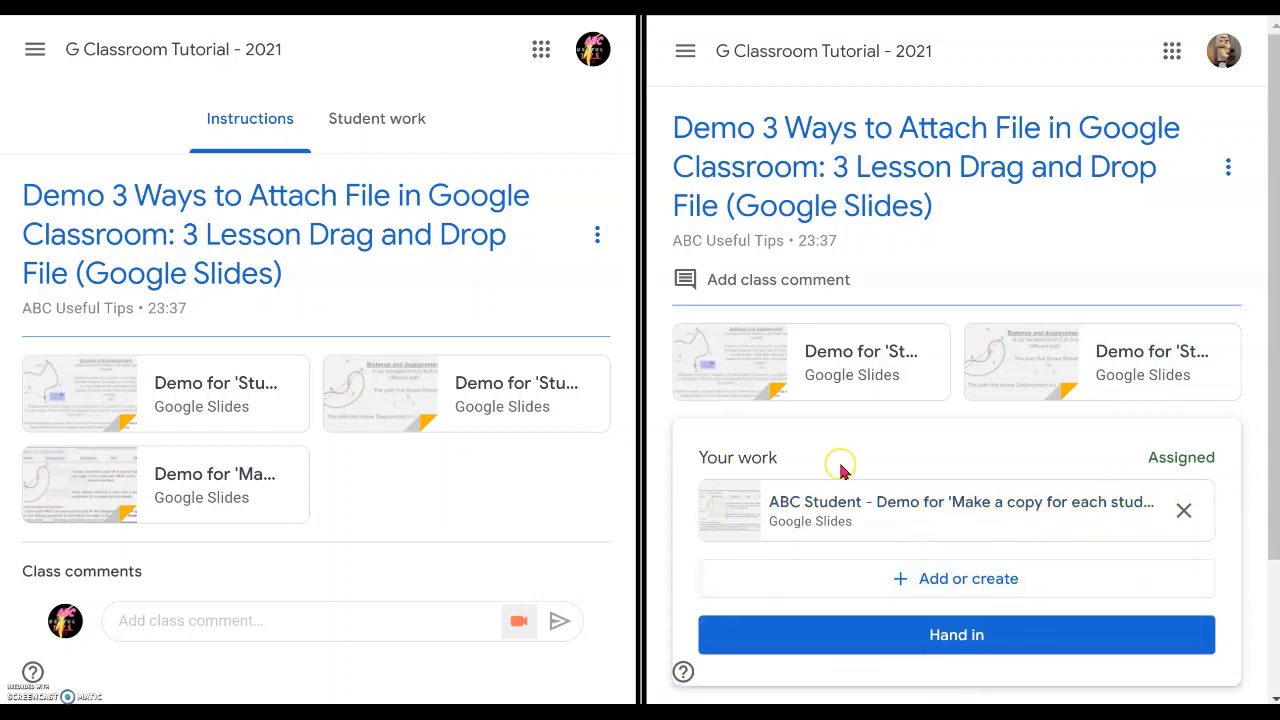
Open the 'Student can view the file' slides from the assignment to compare the teacher's and student's access.
click(997, 645)
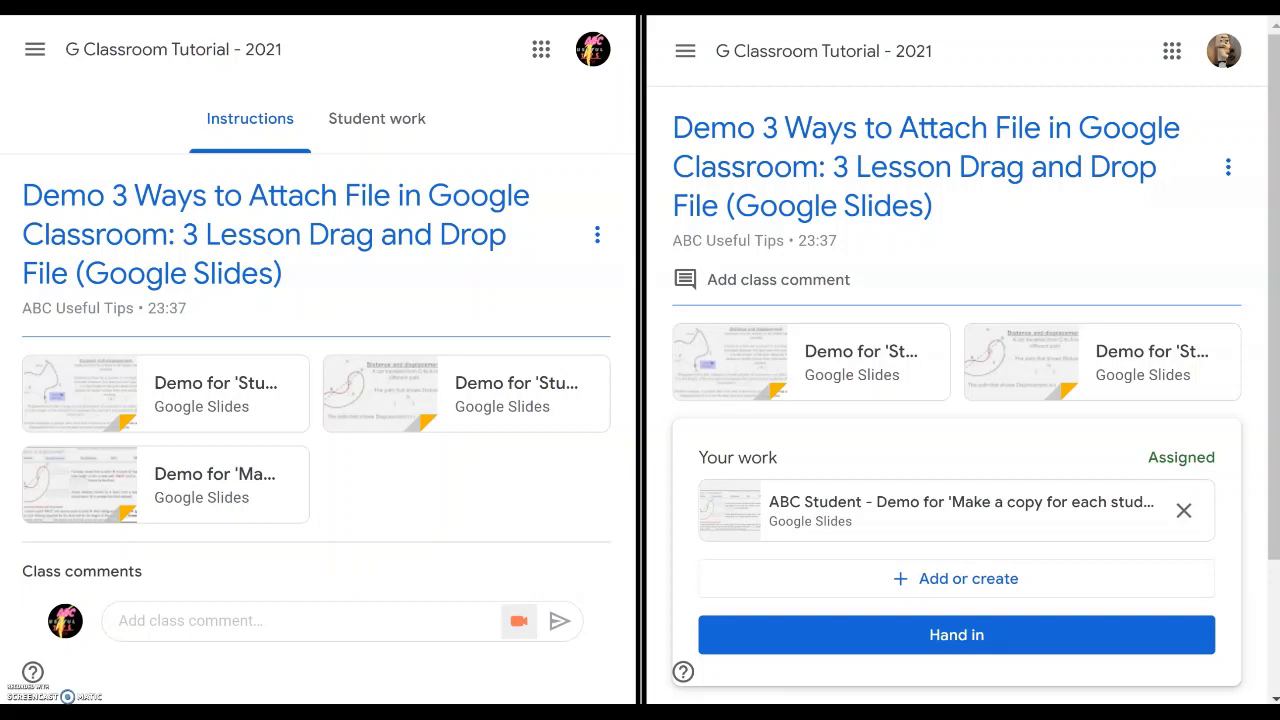
click(213, 400)
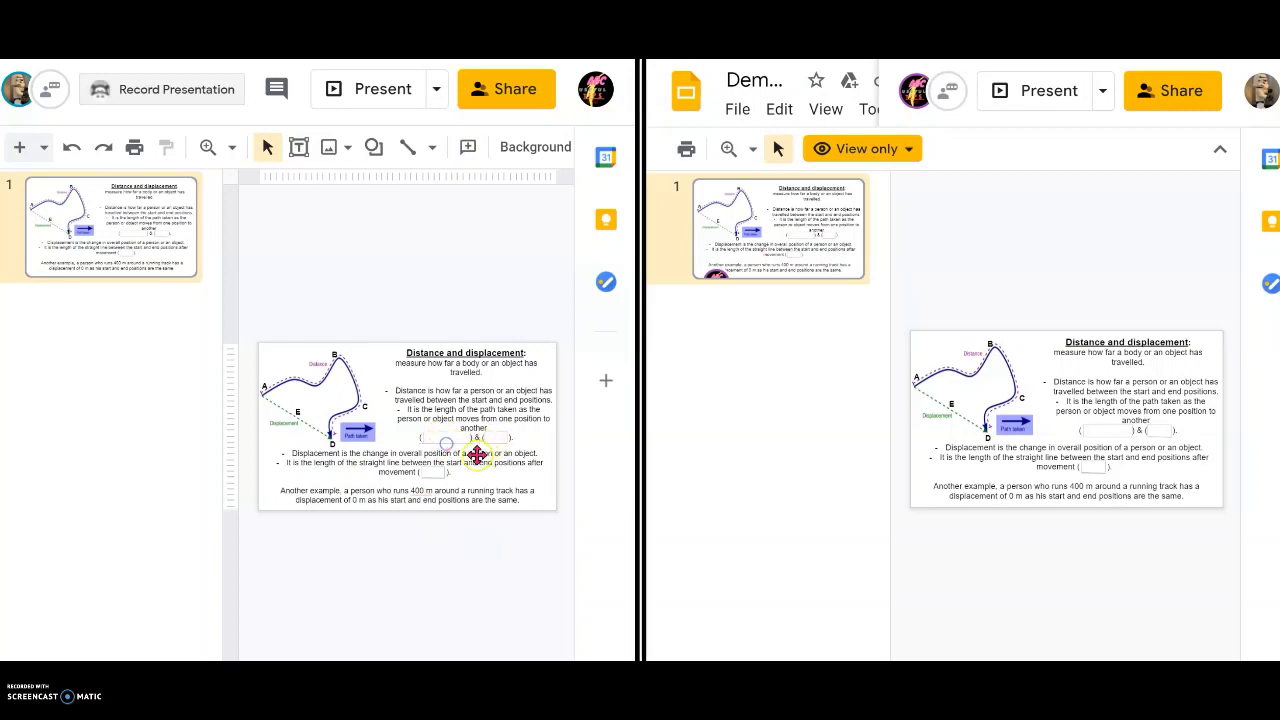
Enter ABC in the second distance blank on the teacher's slide, and try to select content on the student's view-only slide.
click(443, 440)
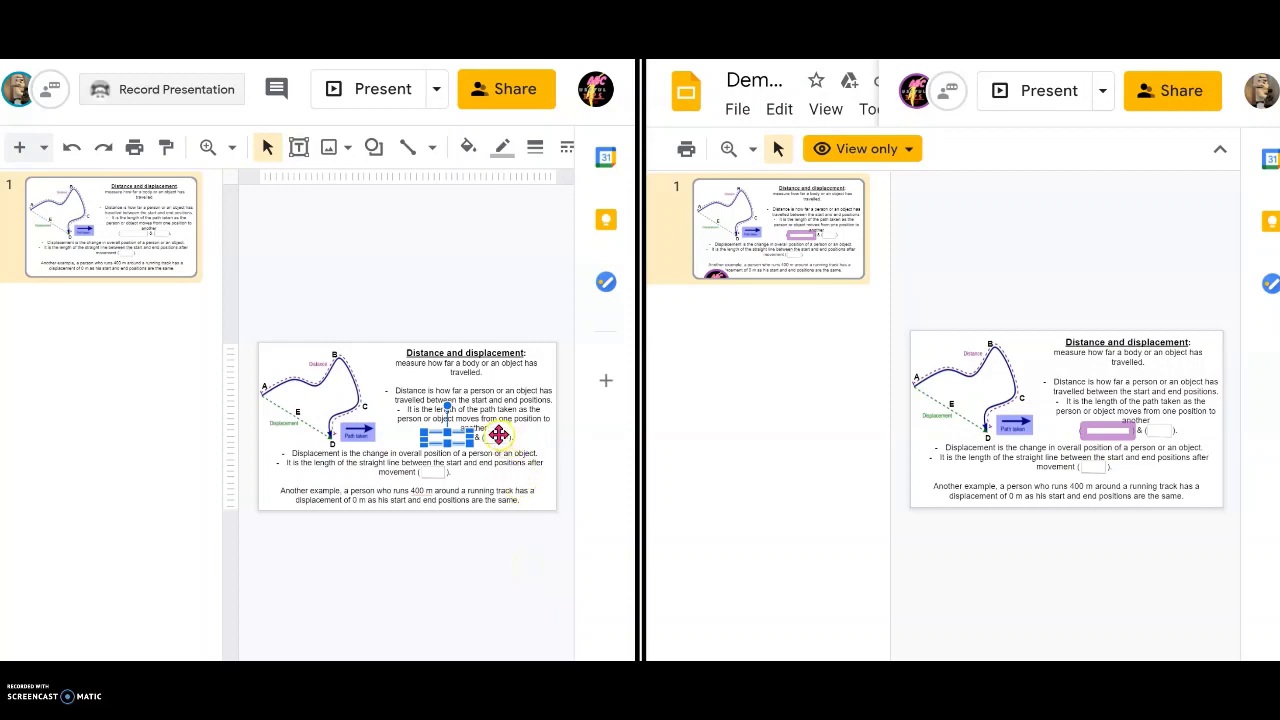
drag(497, 437, 498, 440)
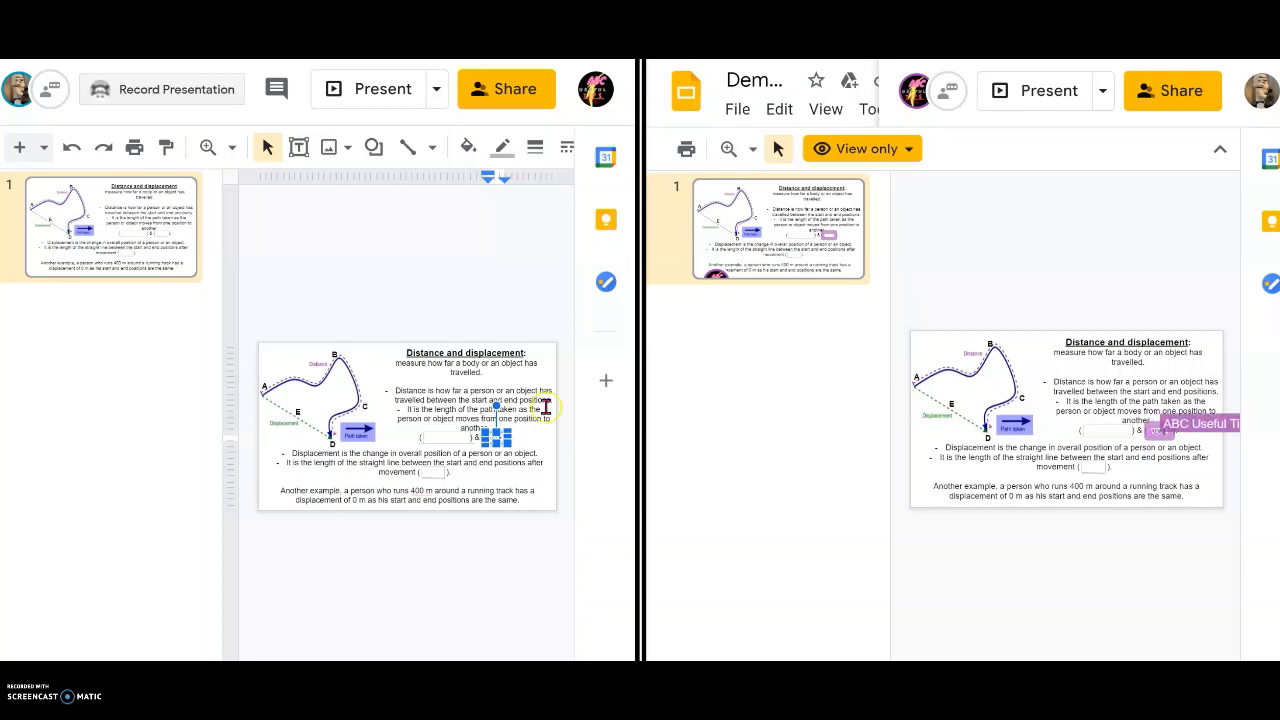
click(1173, 569)
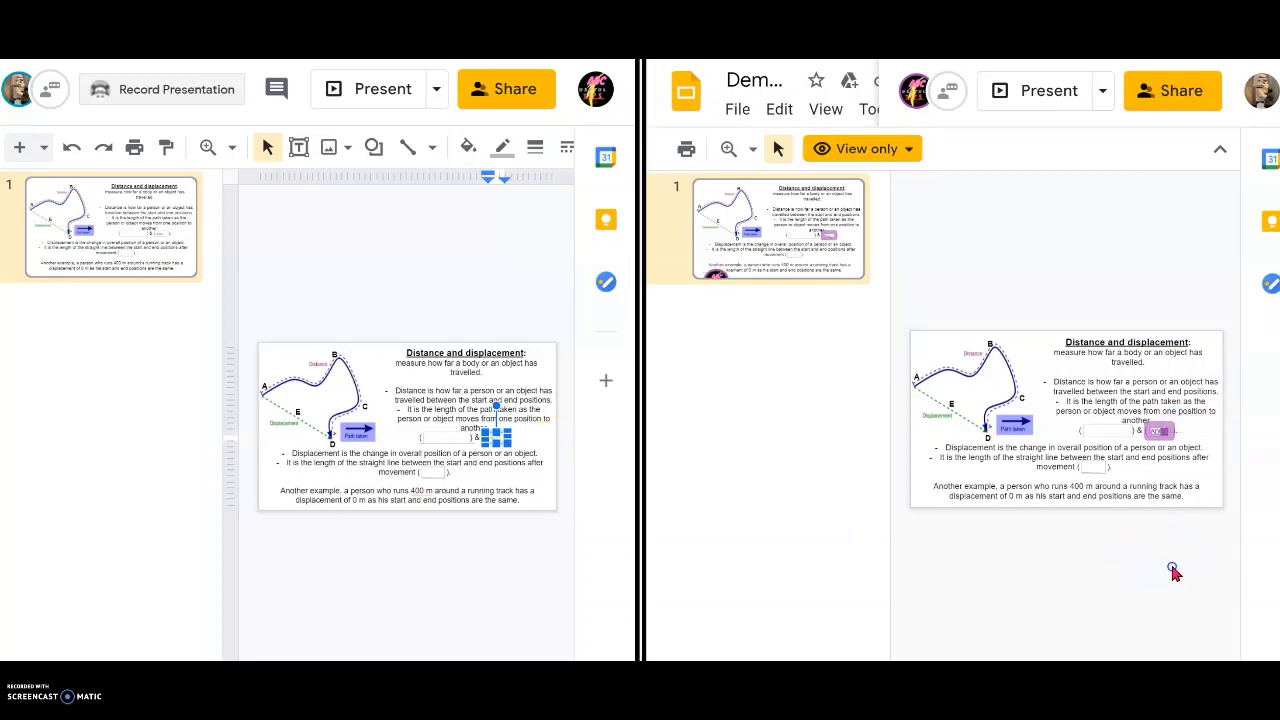
click(1179, 437)
click(438, 558)
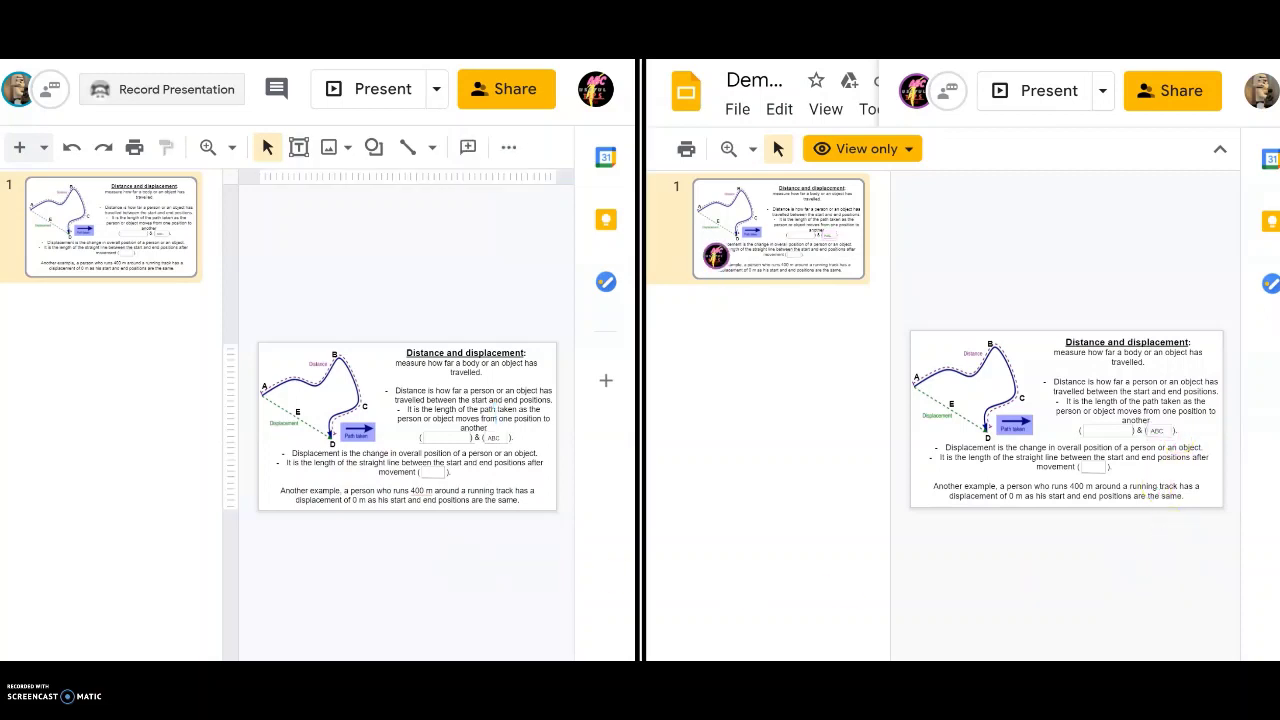
click(1197, 509)
Change the answer in the second distance blank on the teacher's slide to ABCD.
click(348, 598)
click(499, 447)
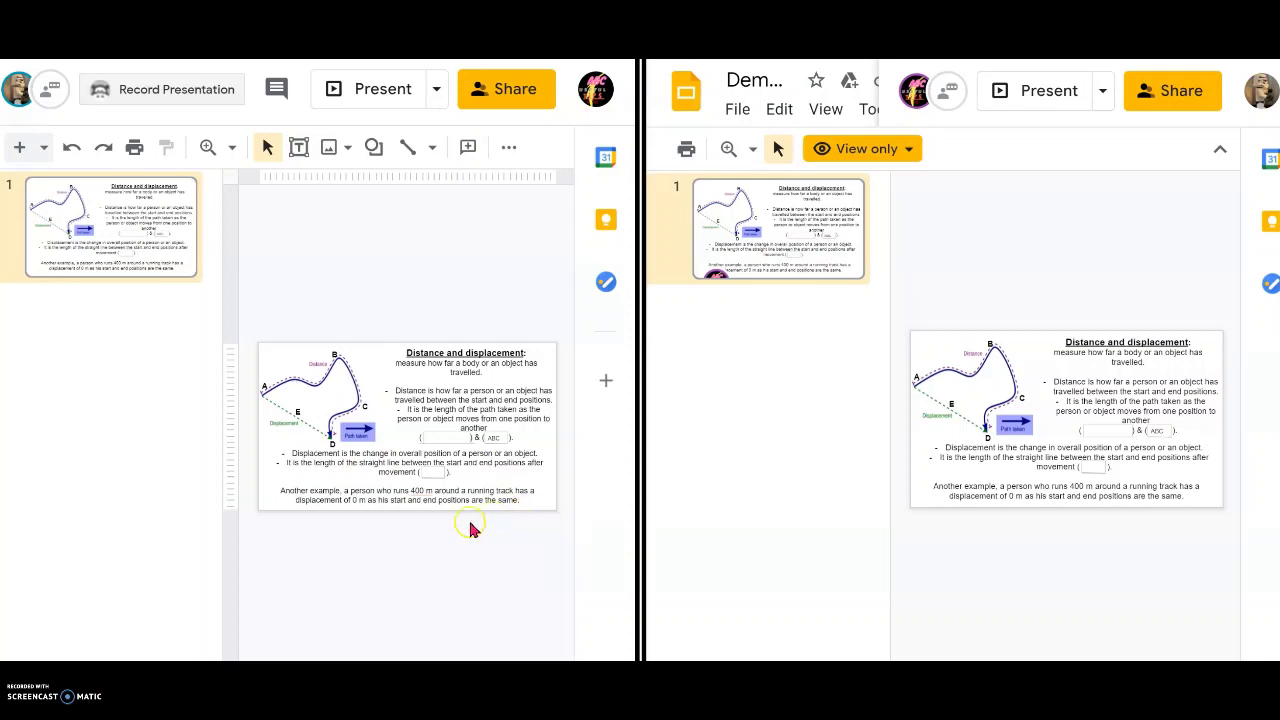
click(494, 445)
click(432, 476)
click(503, 440)
drag(503, 440, 497, 438)
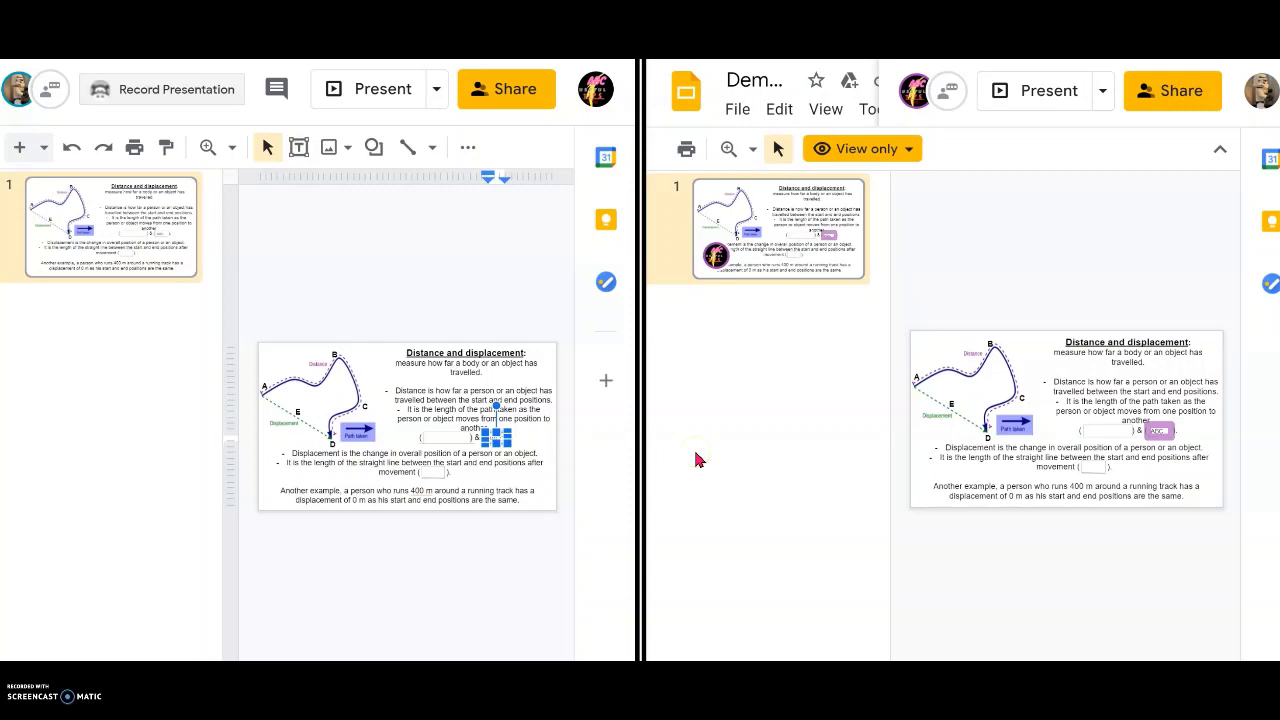
Enter AED in the displacement blank on the teacher's slide and check the student's view-only slide for the update.
drag(496, 437, 432, 468)
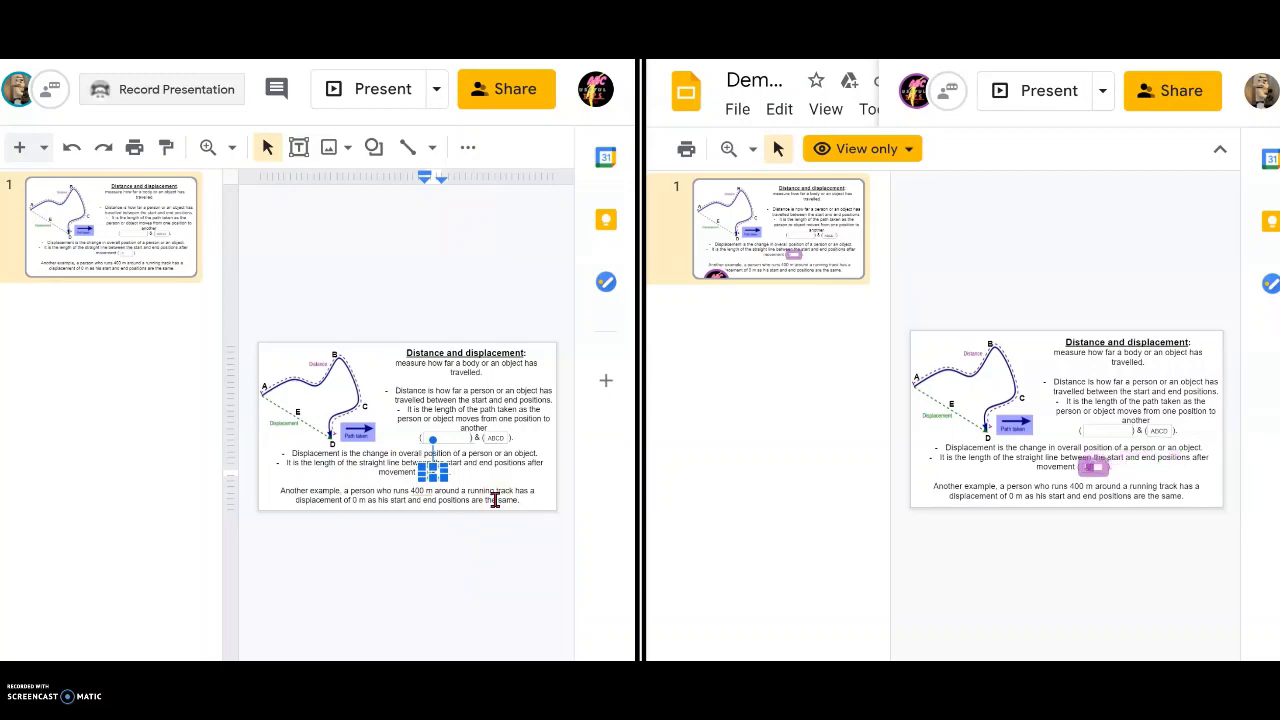
click(460, 558)
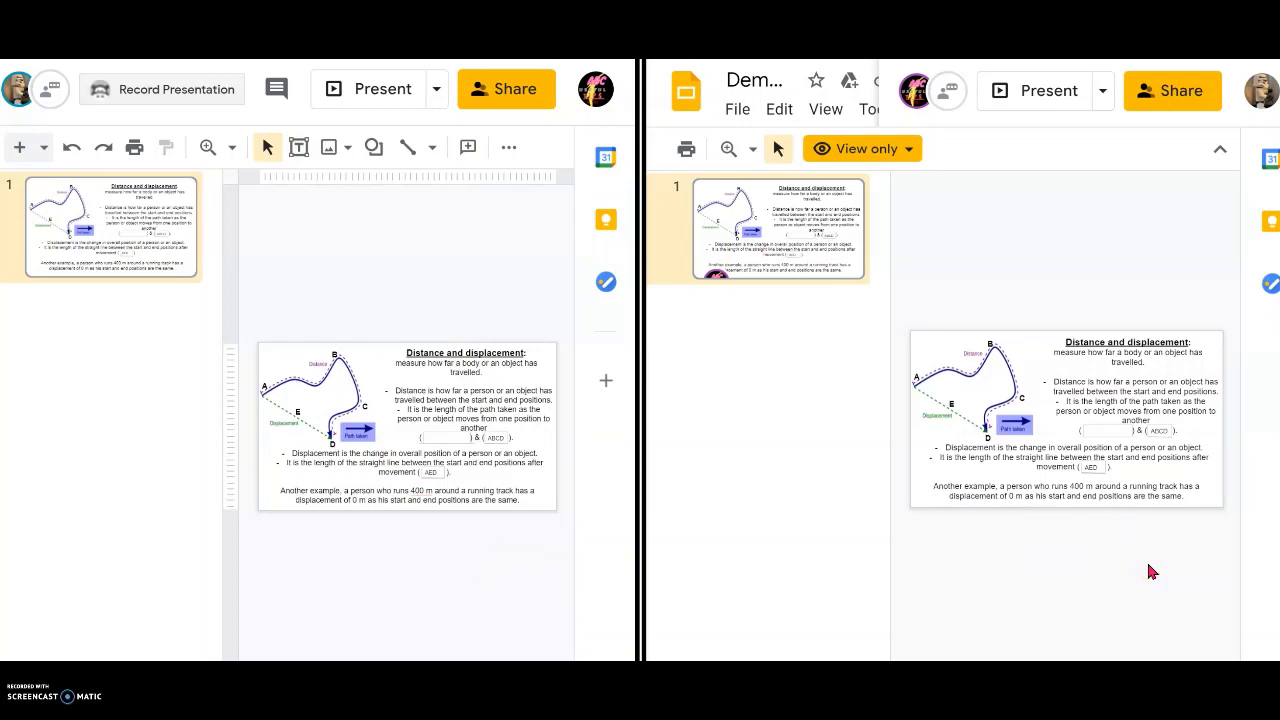
click(1147, 524)
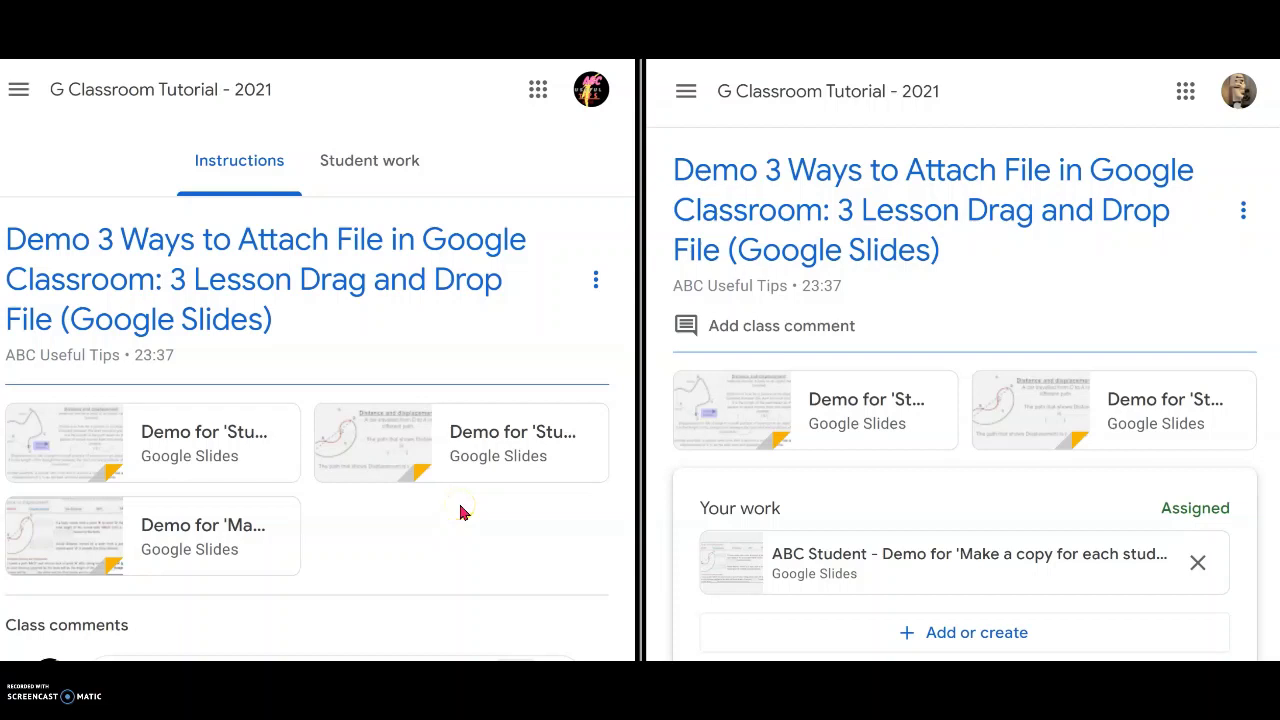
Open the 'Student can edit the file' slides from the assignment to compare the teacher's and student's editing access.
click(476, 469)
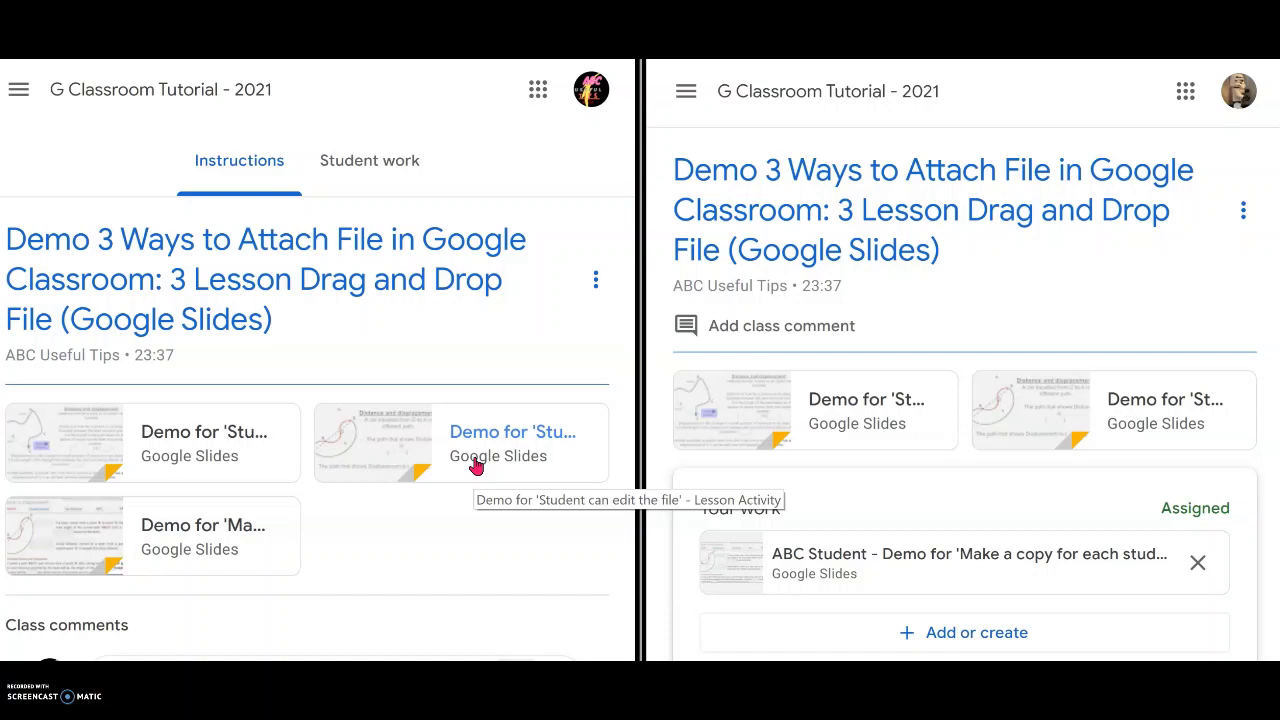
click(465, 462)
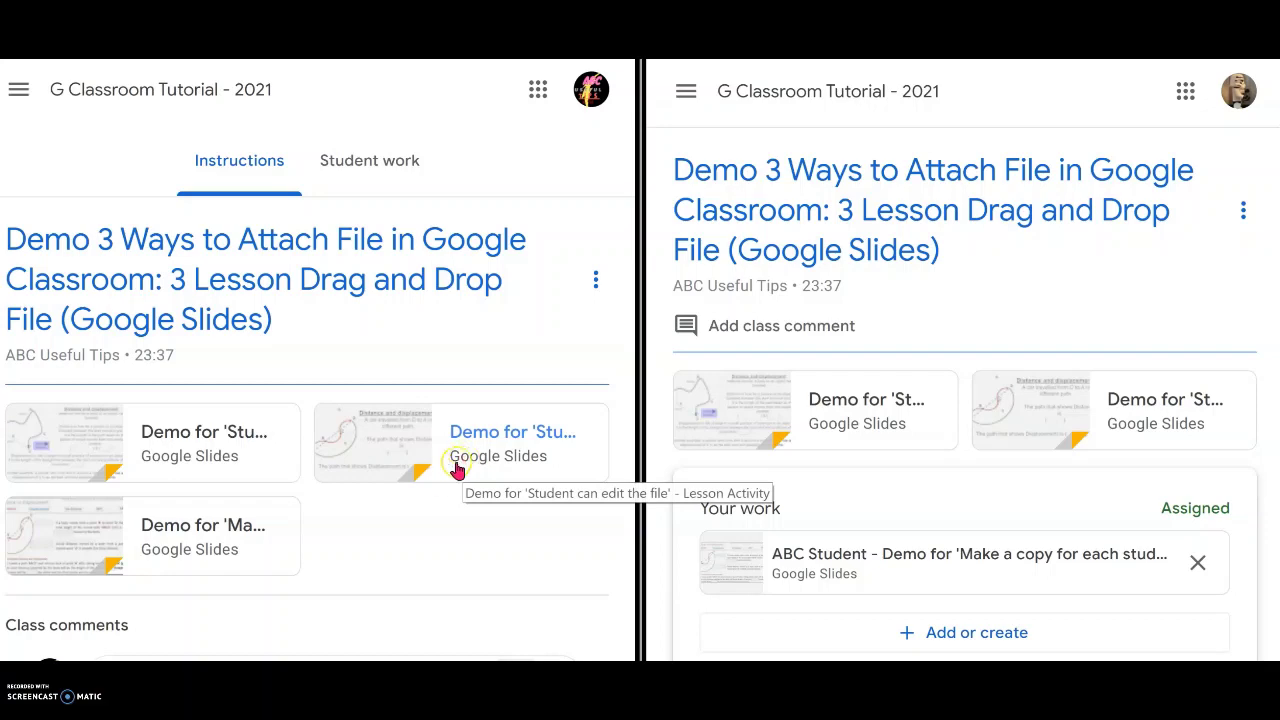
click(478, 450)
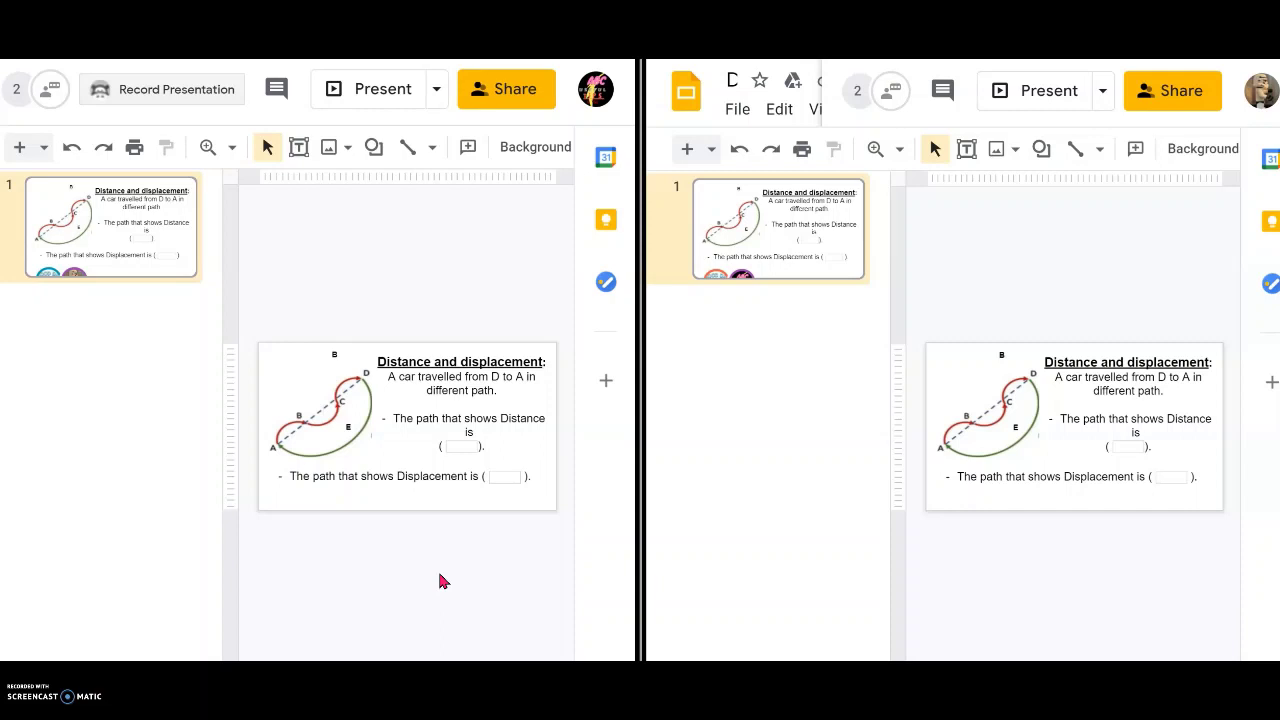
click(528, 584)
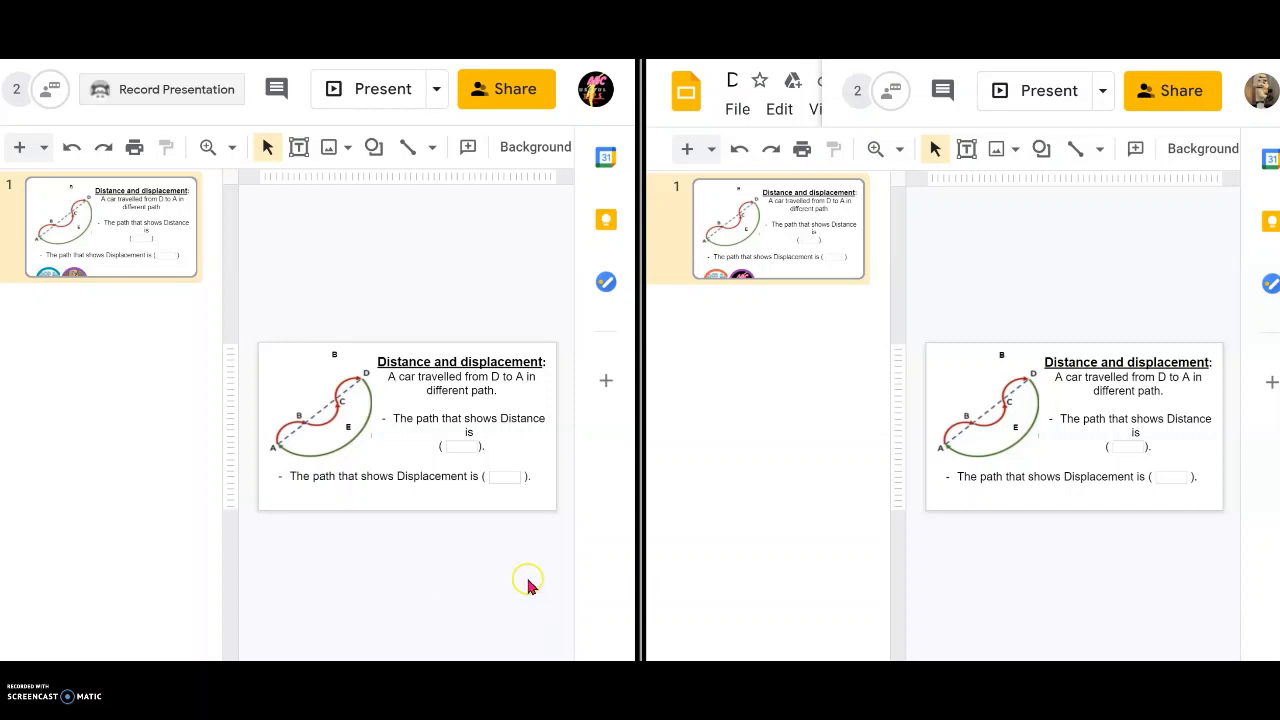